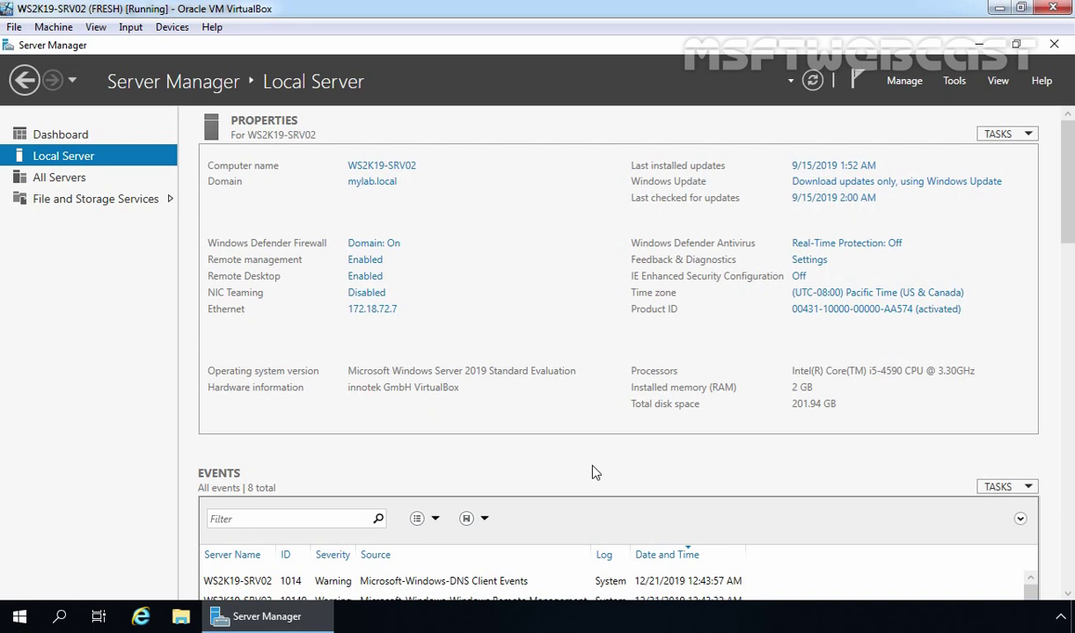
Launch the firewall Control Panel applet by running firewall.cpl
{"action": "key", "text": "super+r"}
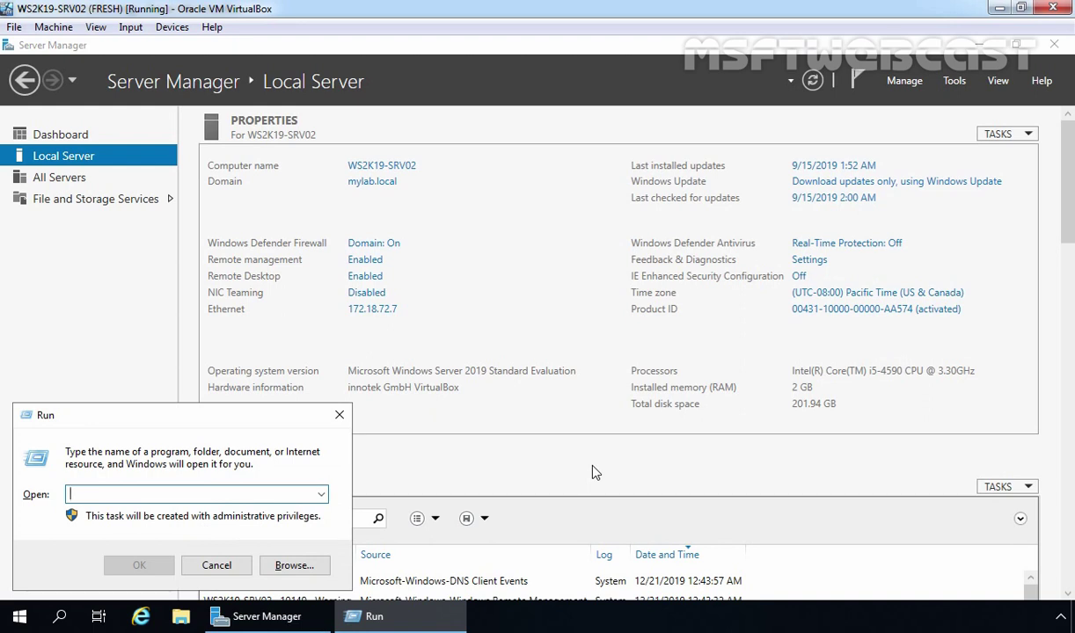
{"action": "type", "text": "firewall.cpl"}
{"action": "key", "text": "Return"}
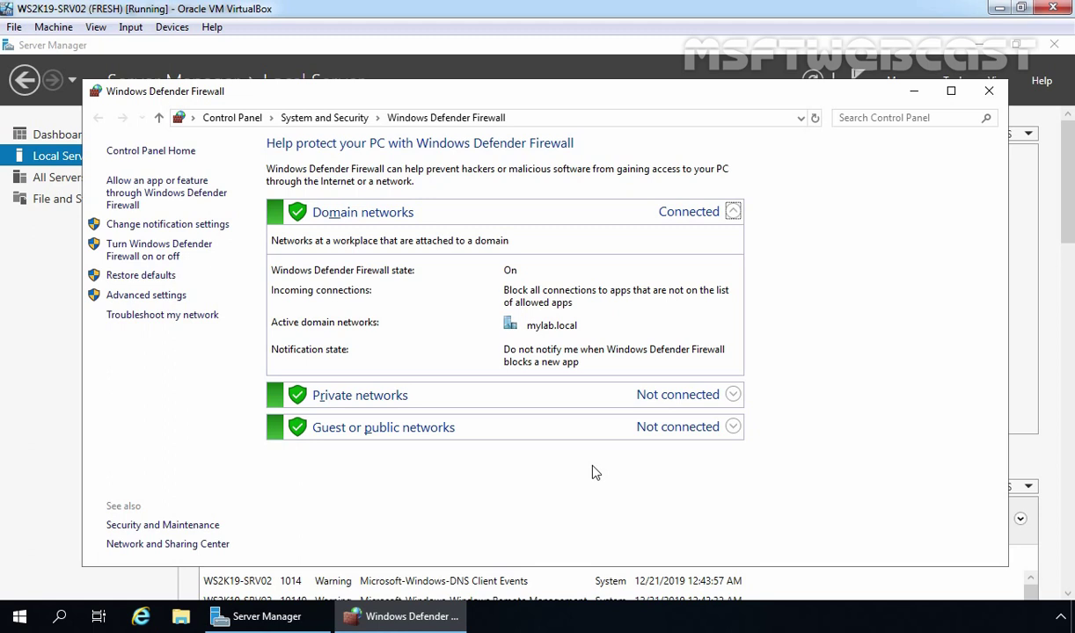
Turn off the Private network firewall, then restore the recommended firewall settings
{"action": "left_click", "coordinate": [136, 252]}
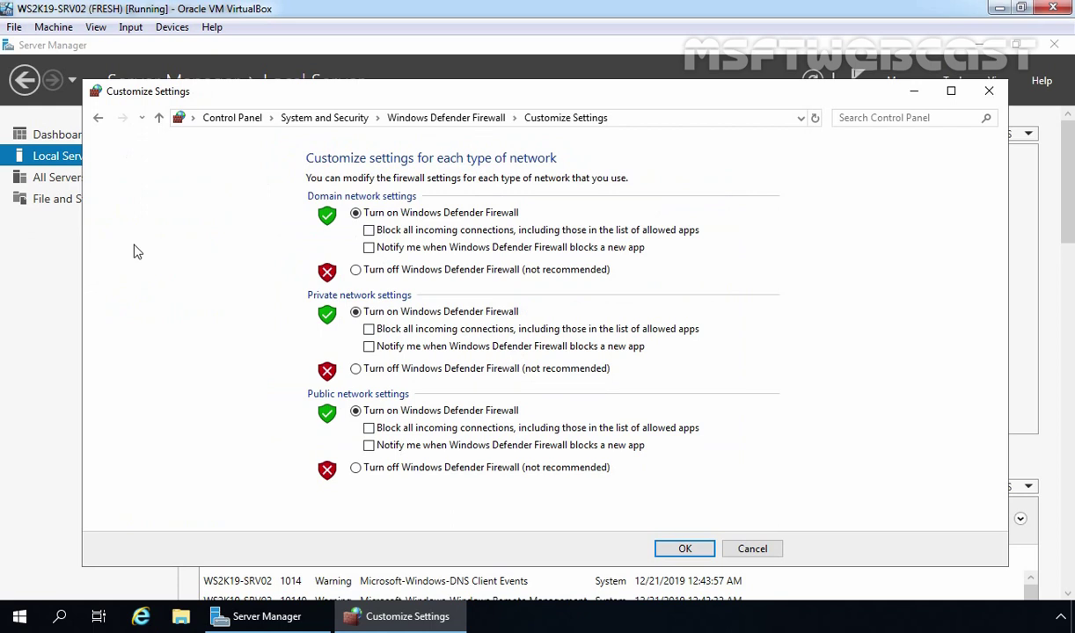
{"action": "left_click", "coordinate": [368, 369]}
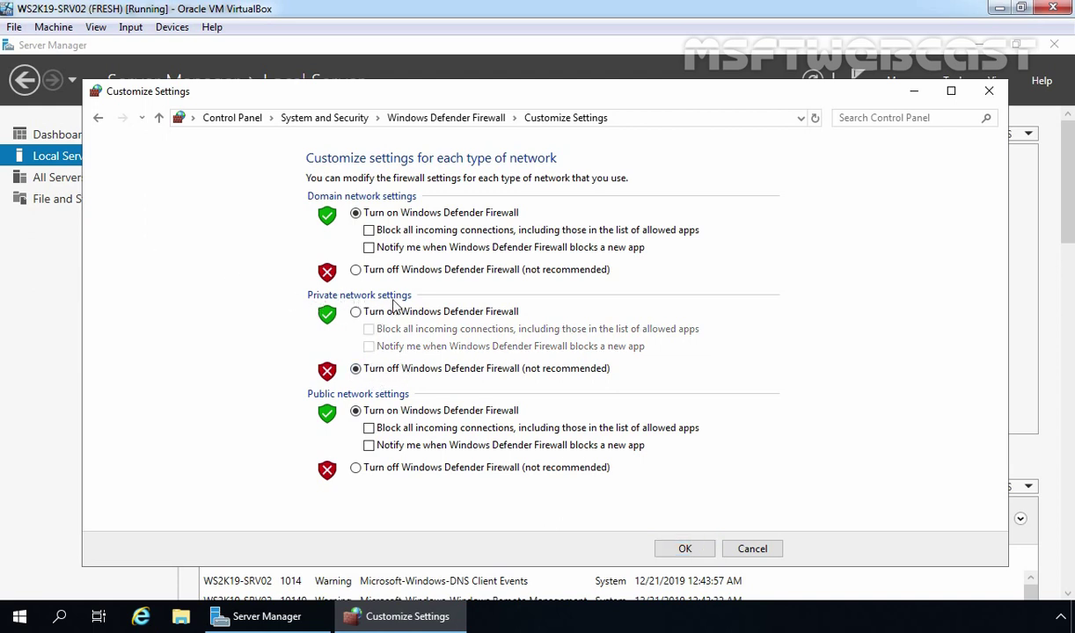
{"action": "left_click", "coordinate": [685, 548]}
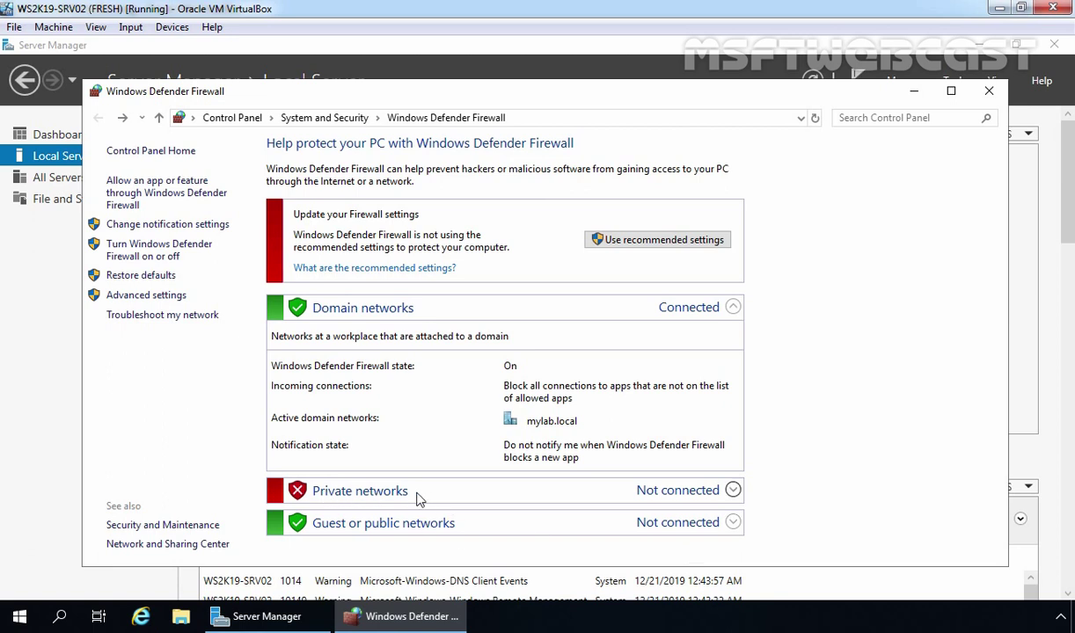
{"action": "left_click", "coordinate": [642, 243]}
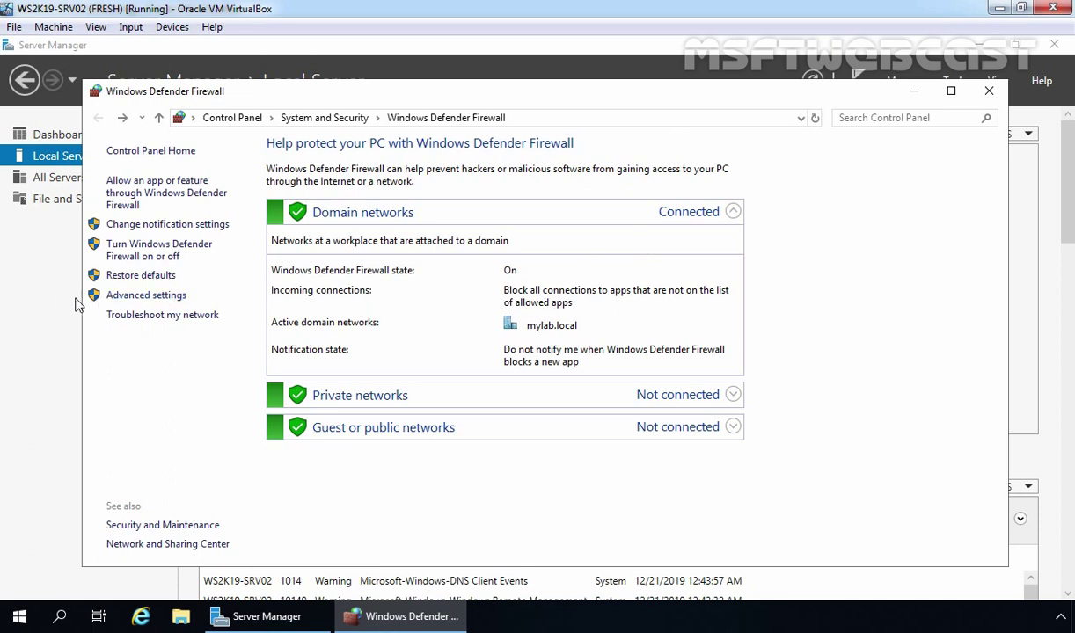
{"action": "left_click", "coordinate": [51, 276]}
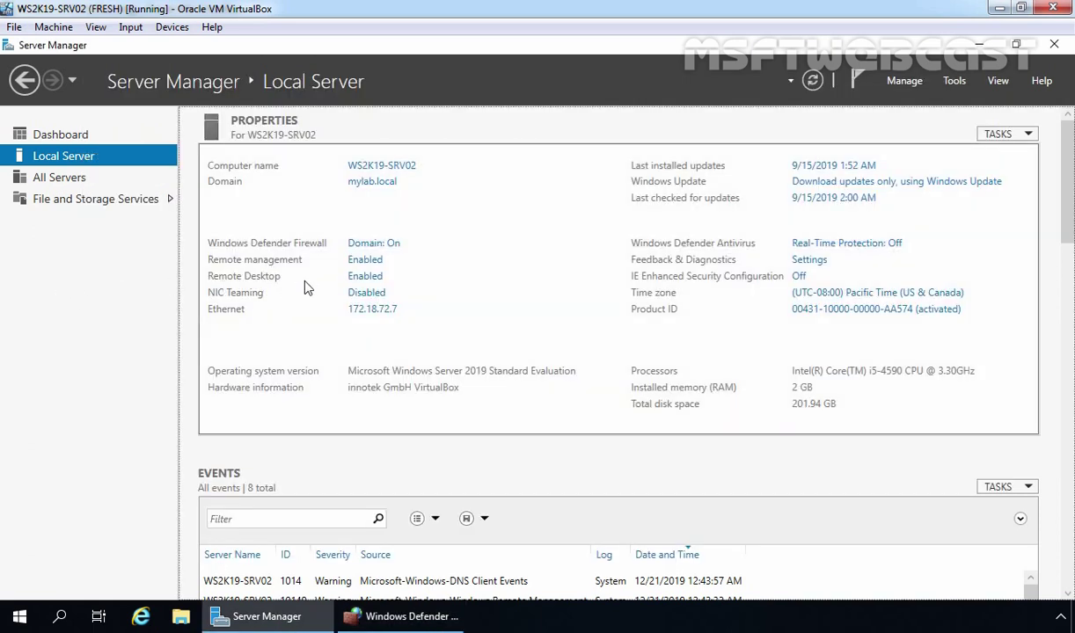
Show the allowed apps list and select the Remote Desktop entry
{"action": "left_click", "coordinate": [401, 618]}
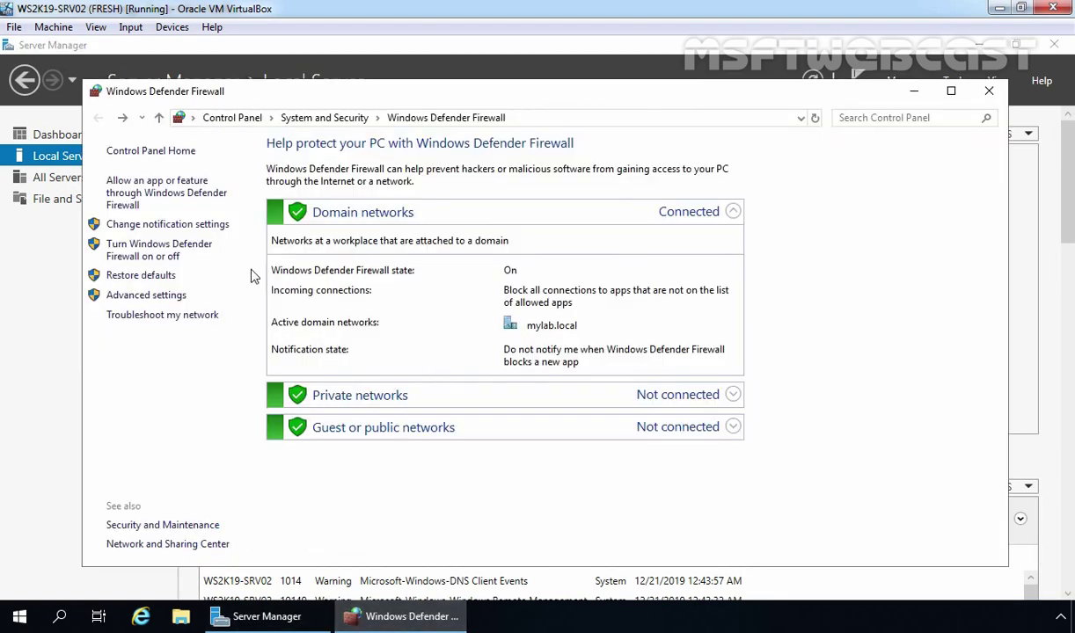
{"action": "left_click", "coordinate": [167, 198]}
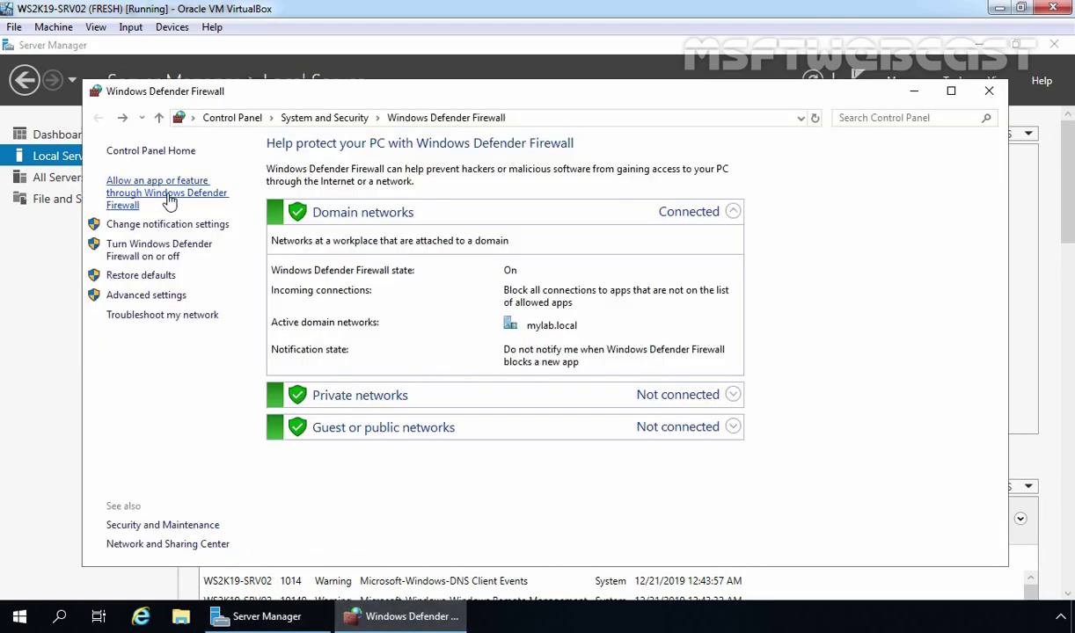
{"action": "scroll", "coordinate": [440, 369], "scroll_direction": "down", "scroll_amount": 3}
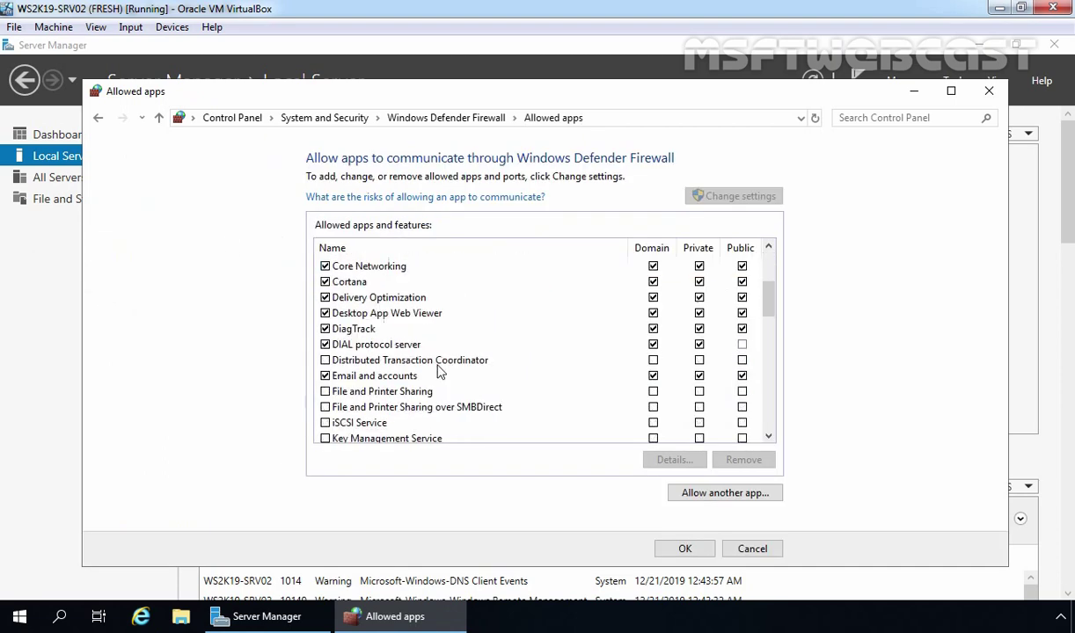
{"action": "scroll", "coordinate": [439, 372], "scroll_direction": "down", "scroll_amount": 2}
{"action": "scroll", "coordinate": [440, 373], "scroll_direction": "down", "scroll_amount": 4}
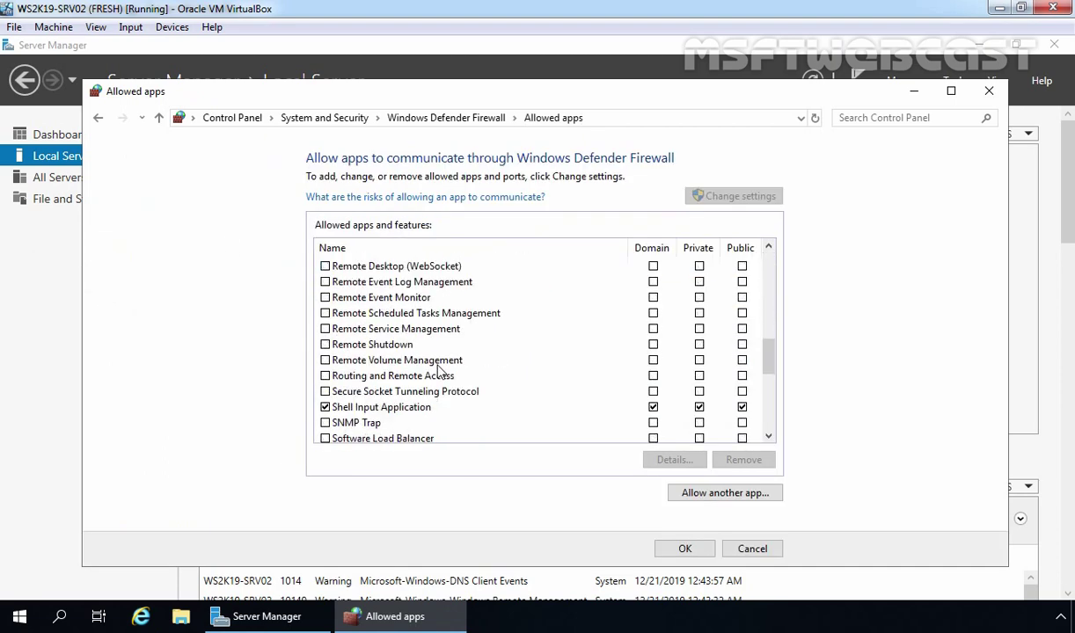
{"action": "scroll", "coordinate": [440, 370], "scroll_direction": "up", "scroll_amount": 1}
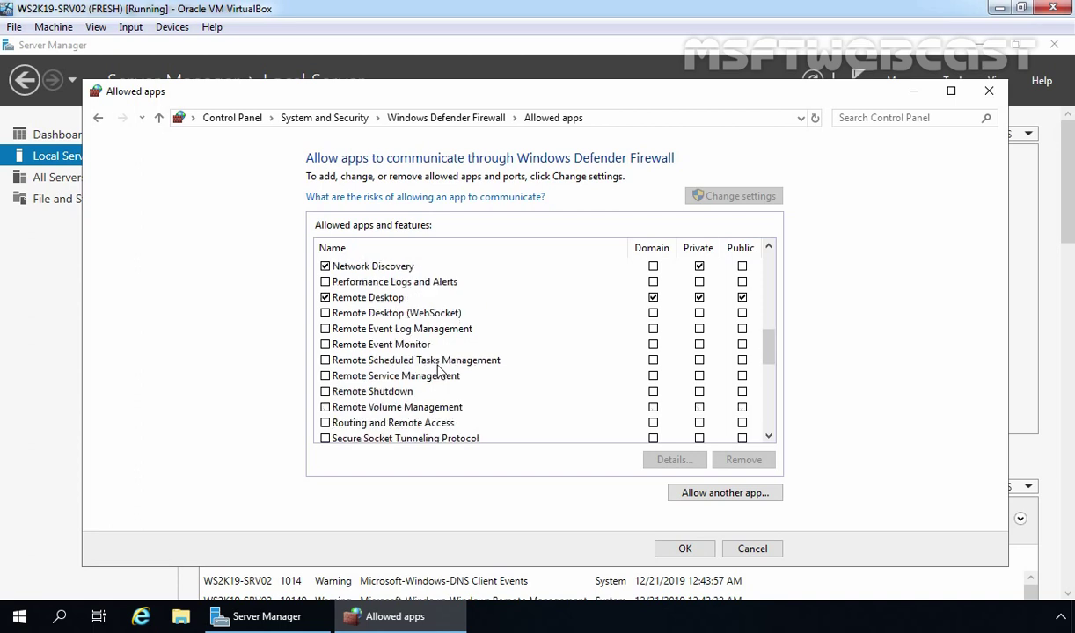
{"action": "left_click", "coordinate": [362, 299]}
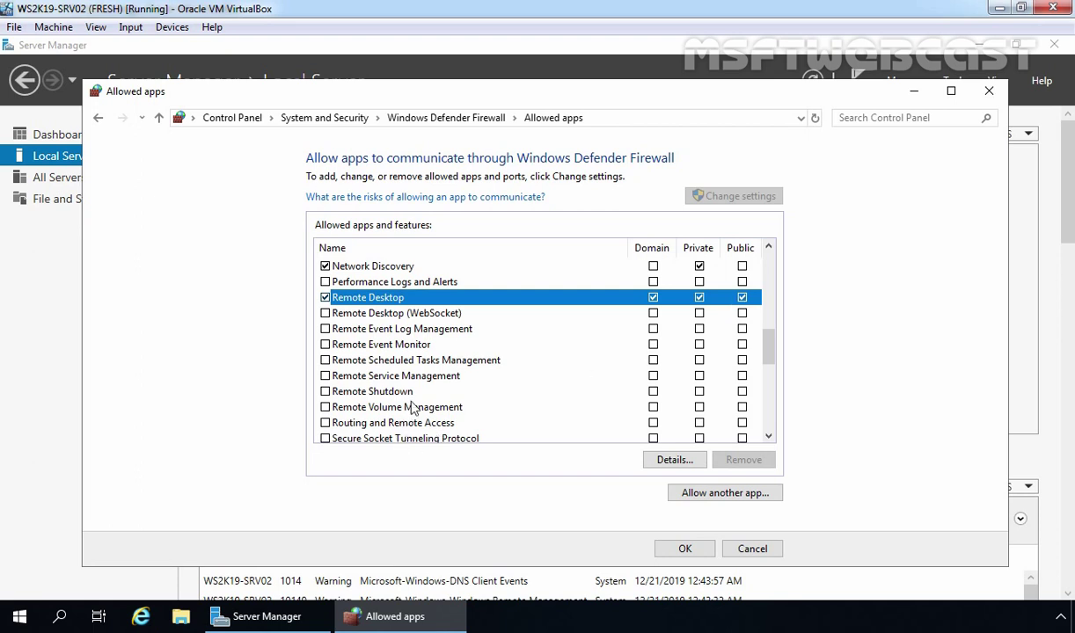
Allow File and Printer Sharing through the firewall on the domain profile
{"action": "scroll", "coordinate": [426, 374], "scroll_direction": "up", "scroll_amount": 2}
{"action": "scroll", "coordinate": [438, 384], "scroll_direction": "up", "scroll_amount": 1}
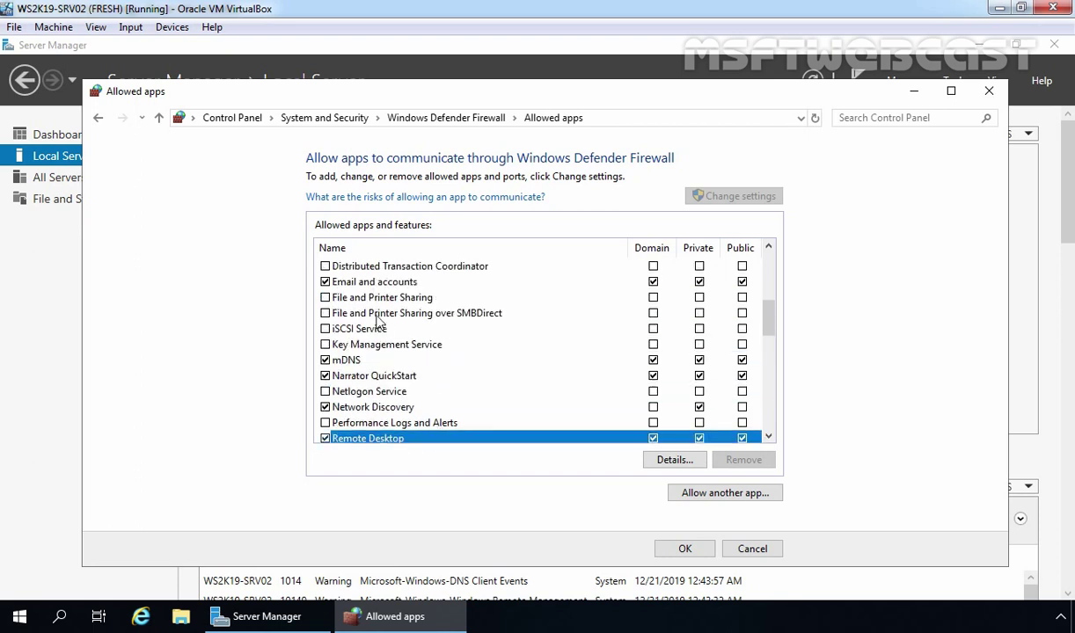
{"action": "left_click", "coordinate": [356, 297]}
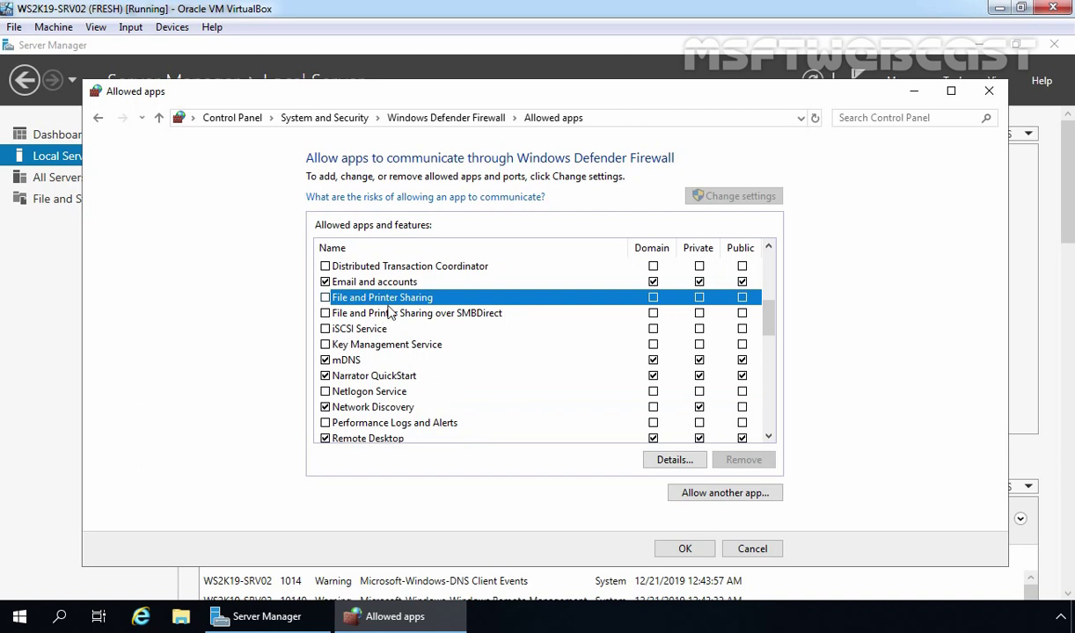
{"action": "left_click", "coordinate": [324, 298]}
Uncheck Remote Desktop and save the allowed apps changes
{"action": "scroll", "coordinate": [570, 344], "scroll_direction": "down", "scroll_amount": 1}
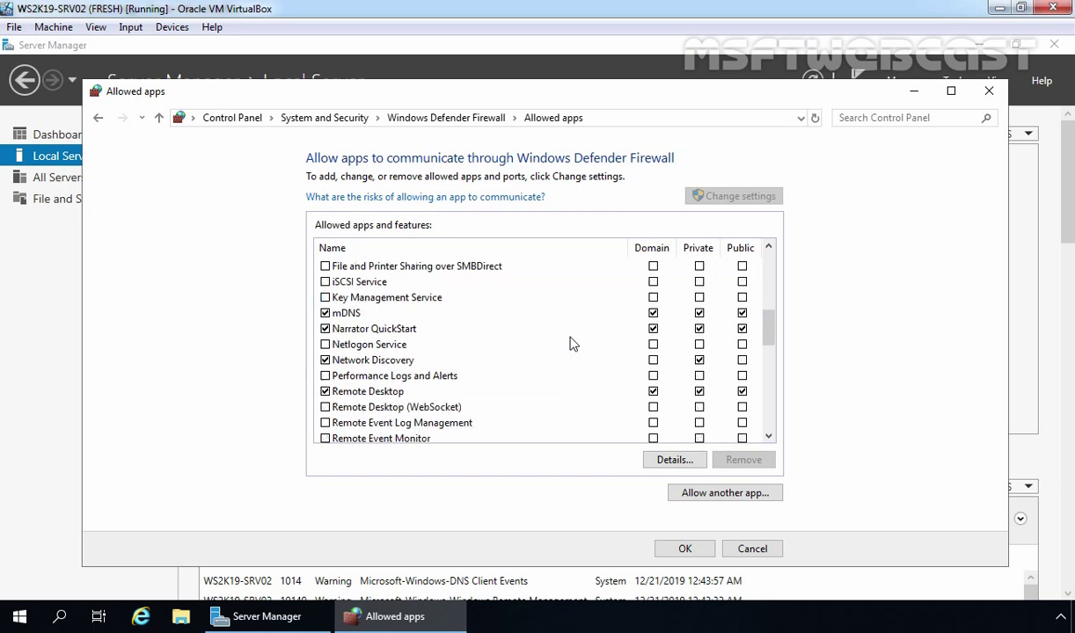
{"action": "left_click", "coordinate": [326, 392]}
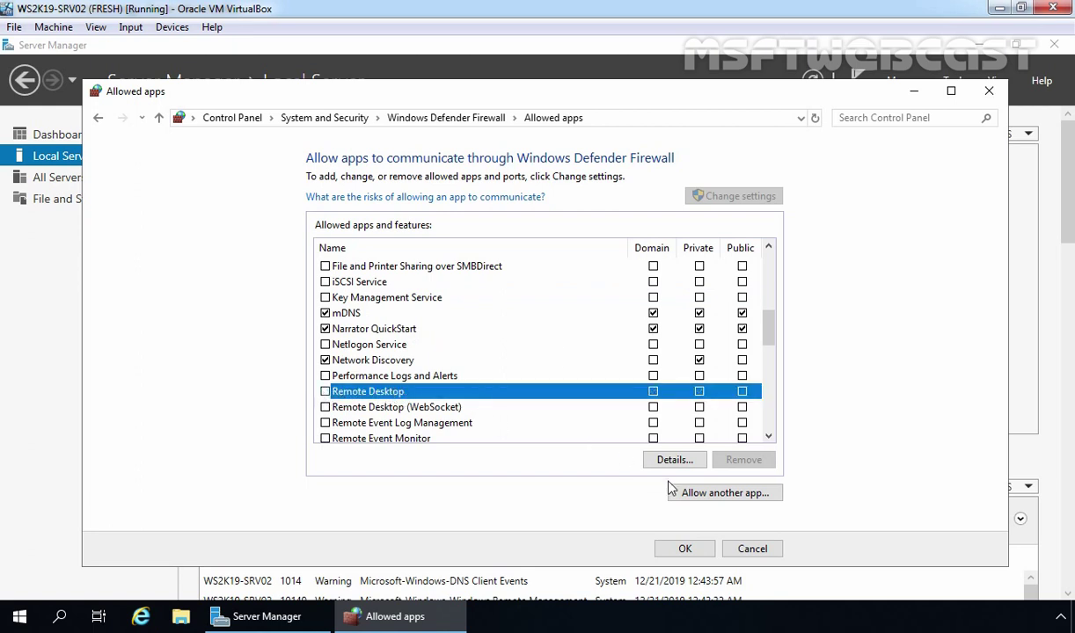
{"action": "left_click", "coordinate": [686, 549]}
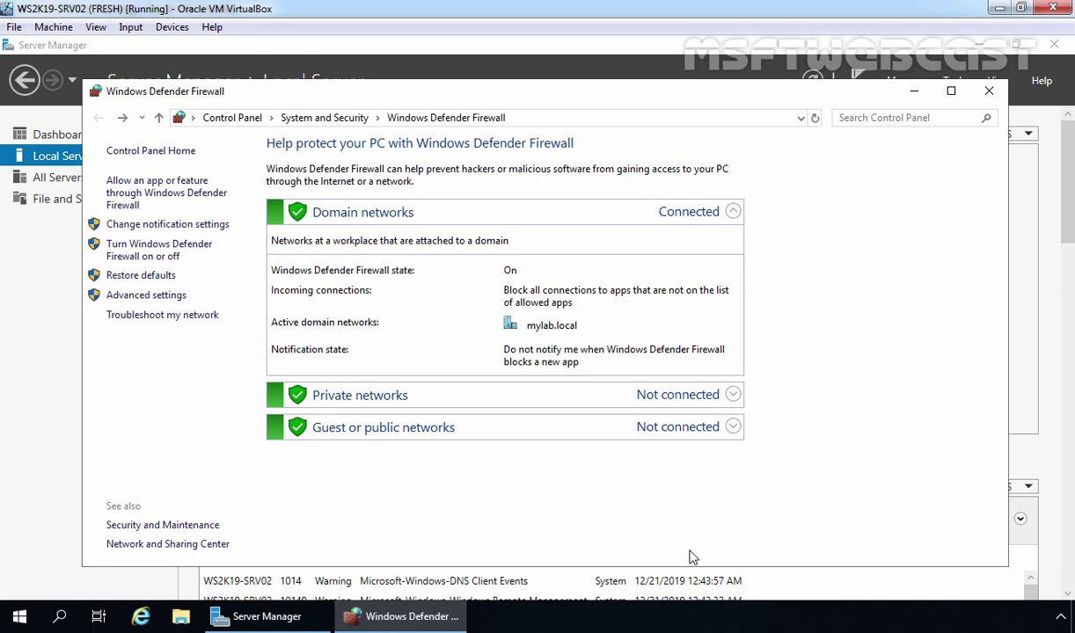
Open the Advanced settings console maximized and display its Inbound Rules list
{"action": "left_click", "coordinate": [147, 296]}
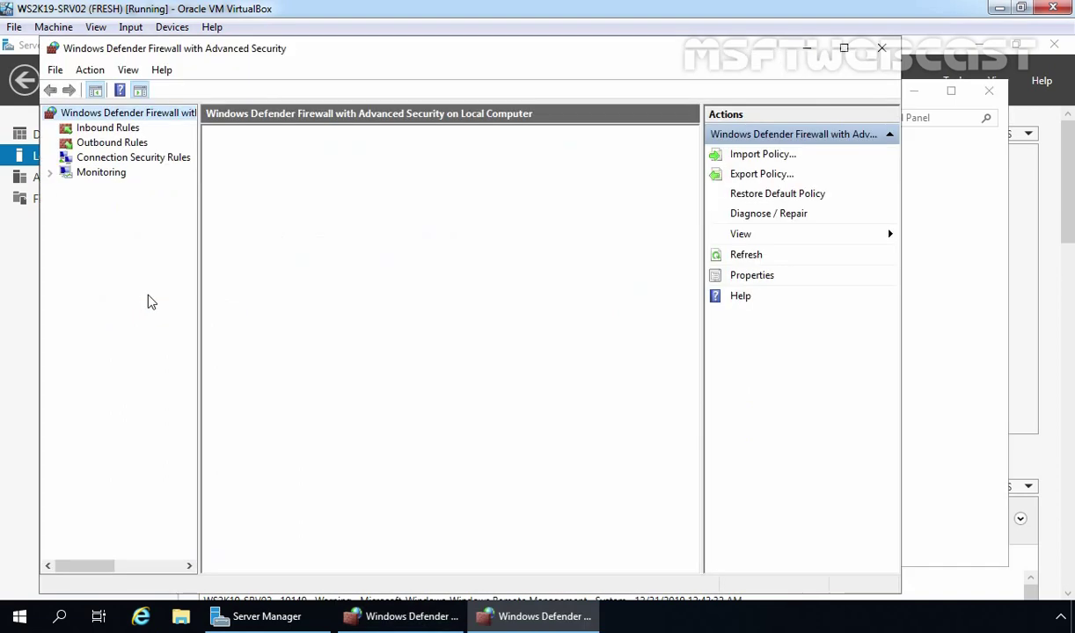
{"action": "left_click", "coordinate": [843, 49]}
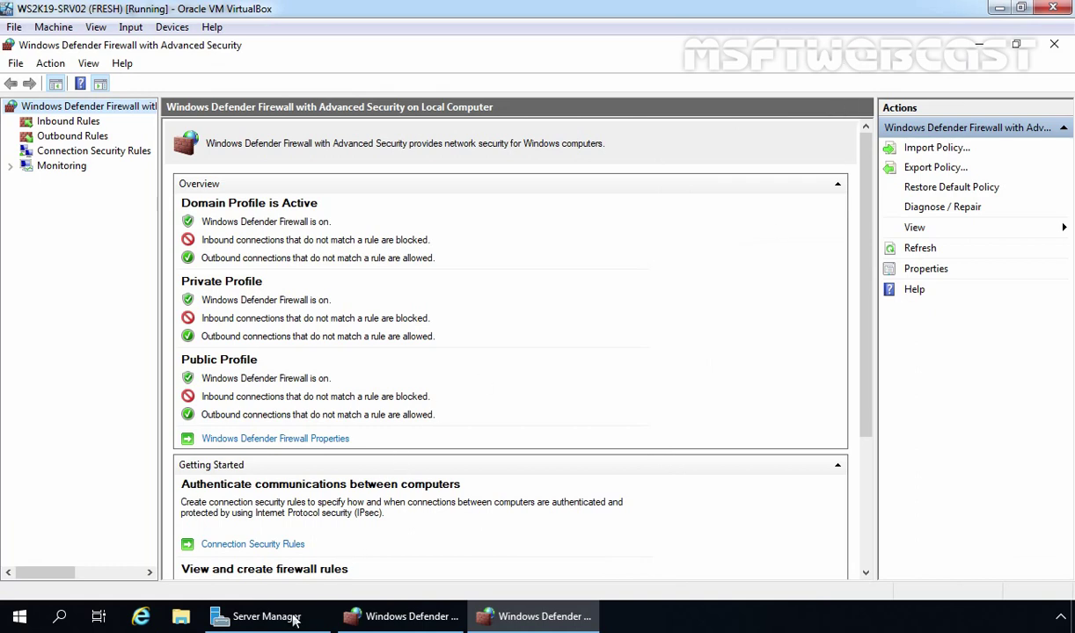
{"action": "left_click", "coordinate": [264, 617]}
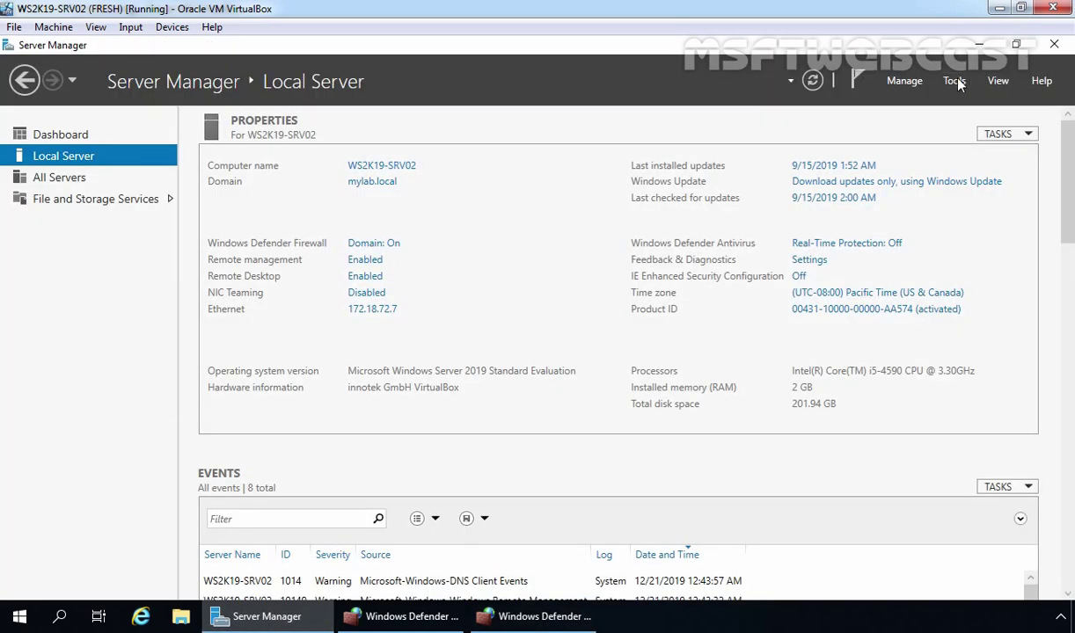
{"action": "left_click", "coordinate": [952, 80]}
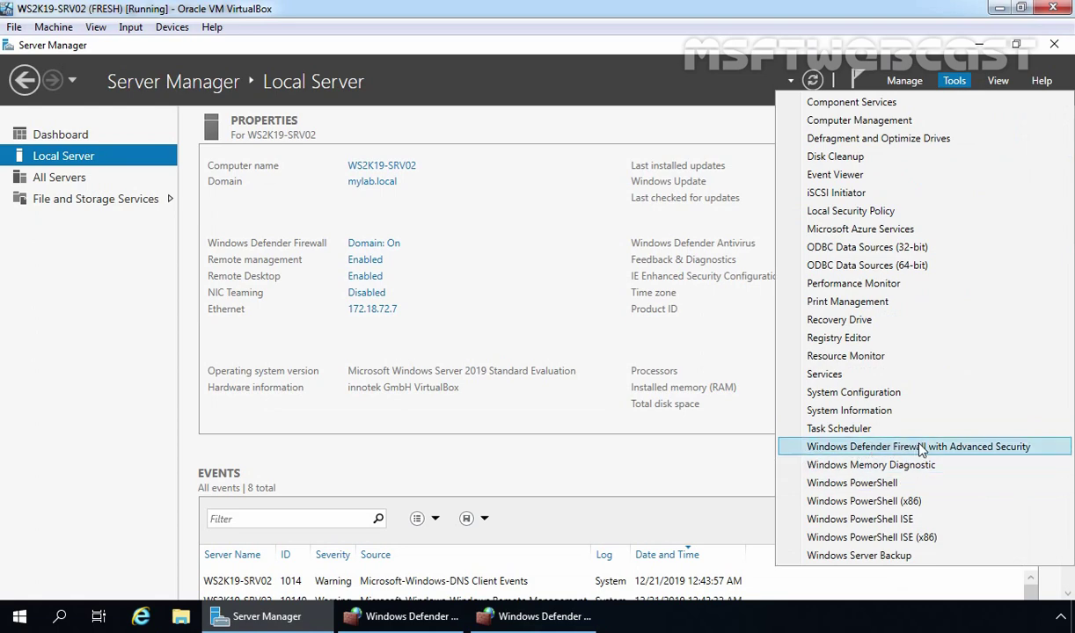
{"action": "left_click", "coordinate": [561, 617]}
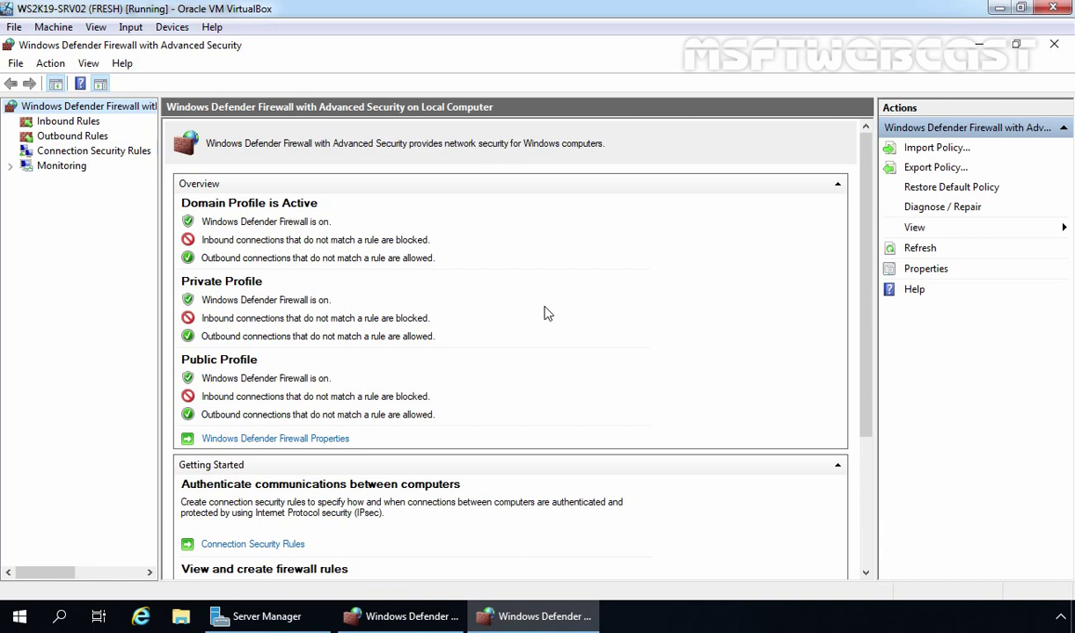
{"action": "left_click", "coordinate": [62, 124]}
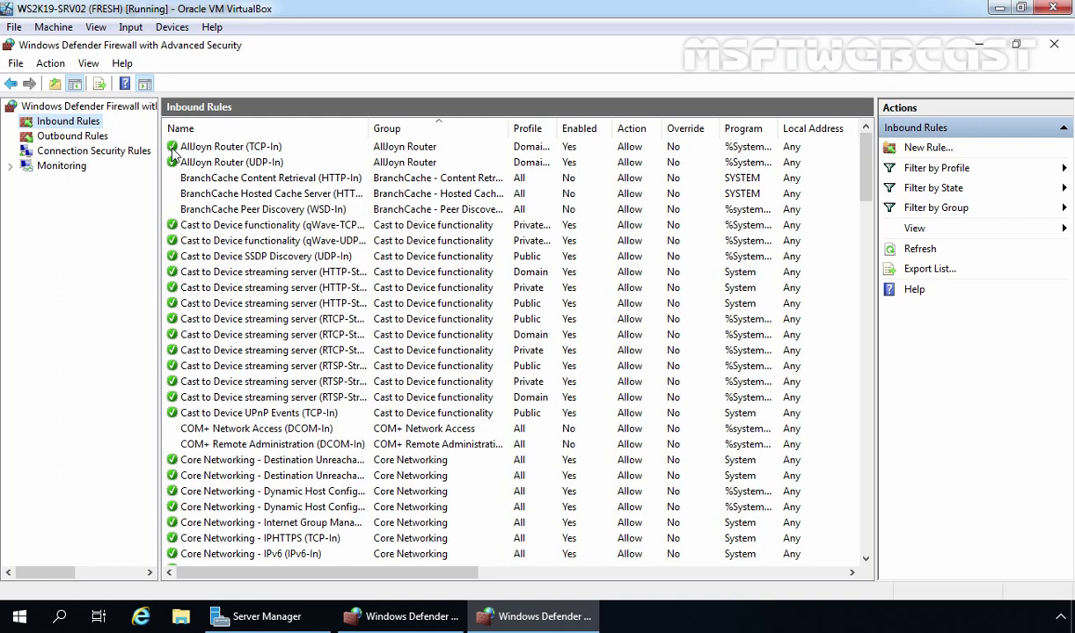
{"action": "left_click", "coordinate": [211, 148]}
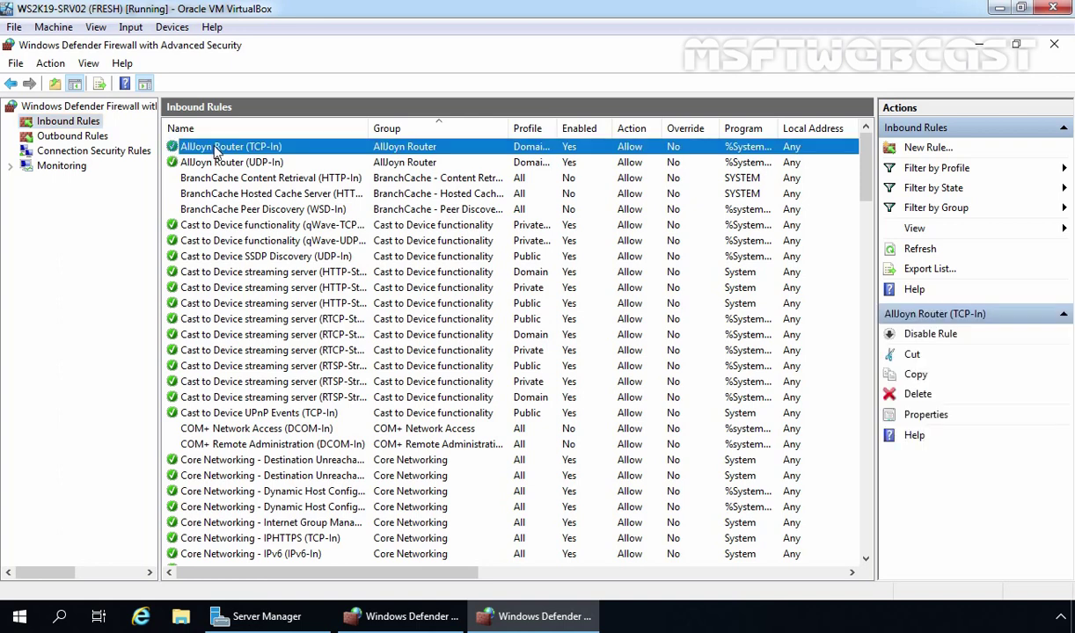
{"action": "right_click", "coordinate": [215, 151]}
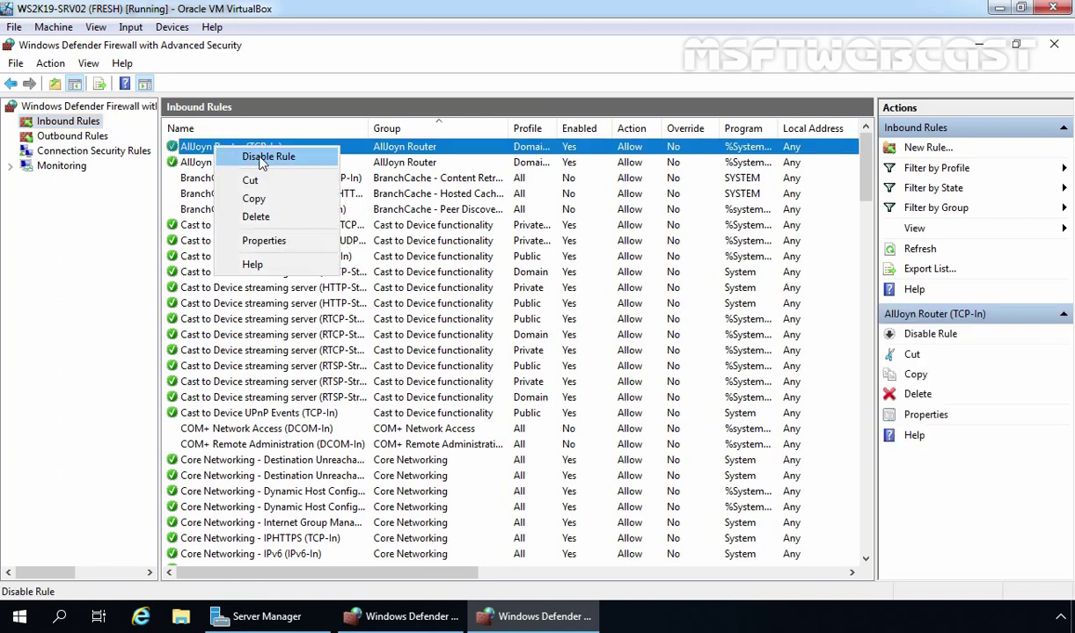
{"action": "left_click", "coordinate": [255, 156]}
{"action": "left_click", "coordinate": [236, 167]}
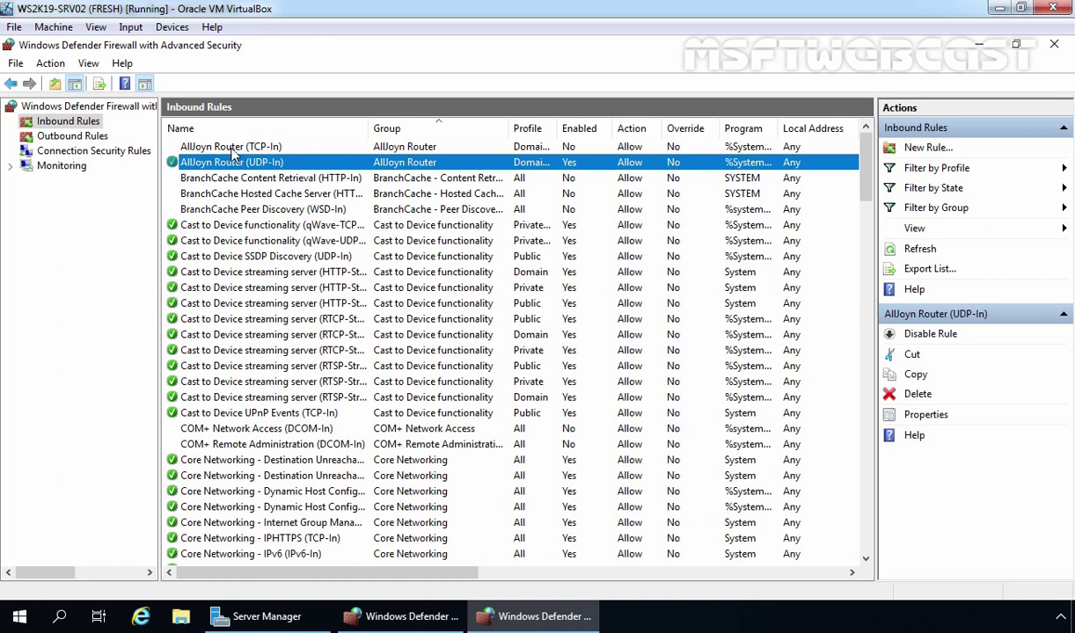
{"action": "left_click", "coordinate": [233, 149]}
{"action": "right_click", "coordinate": [233, 153]}
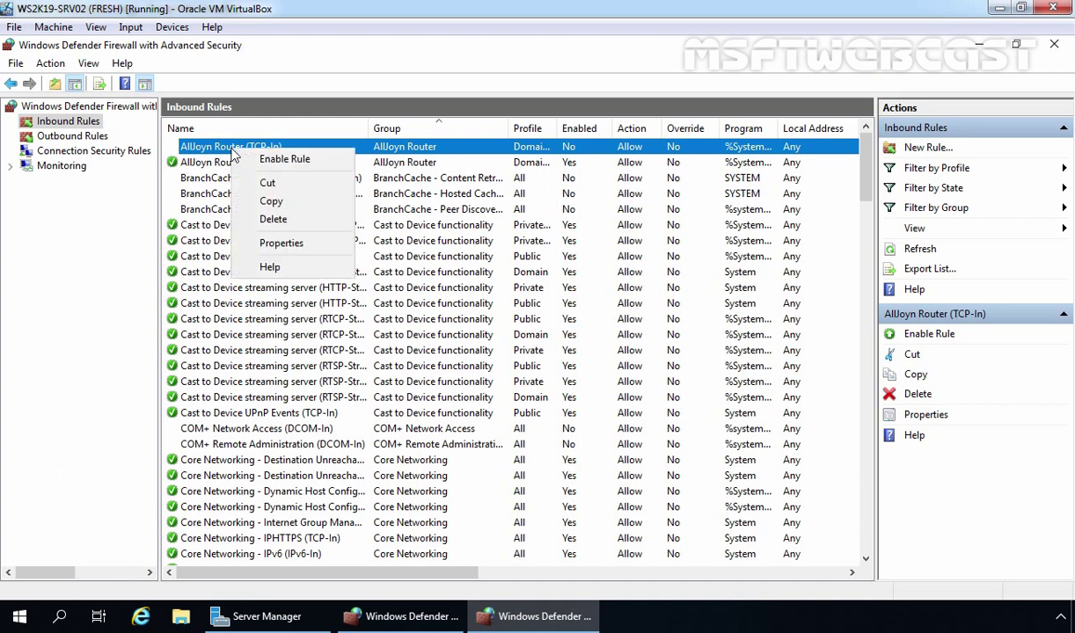
{"action": "left_click", "coordinate": [249, 161]}
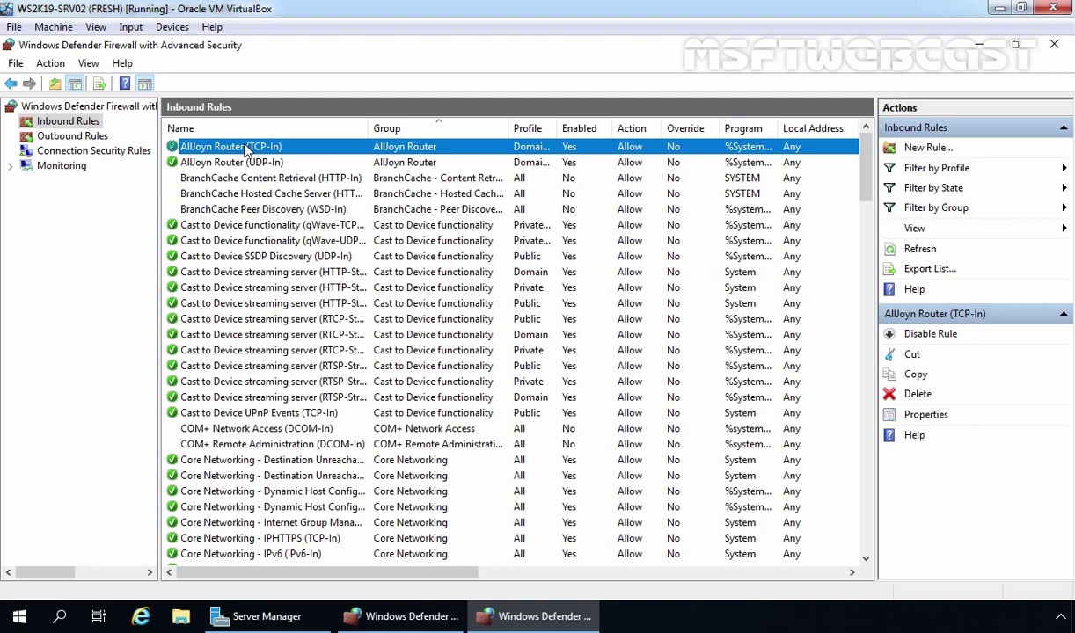
{"action": "right_click", "coordinate": [247, 151]}
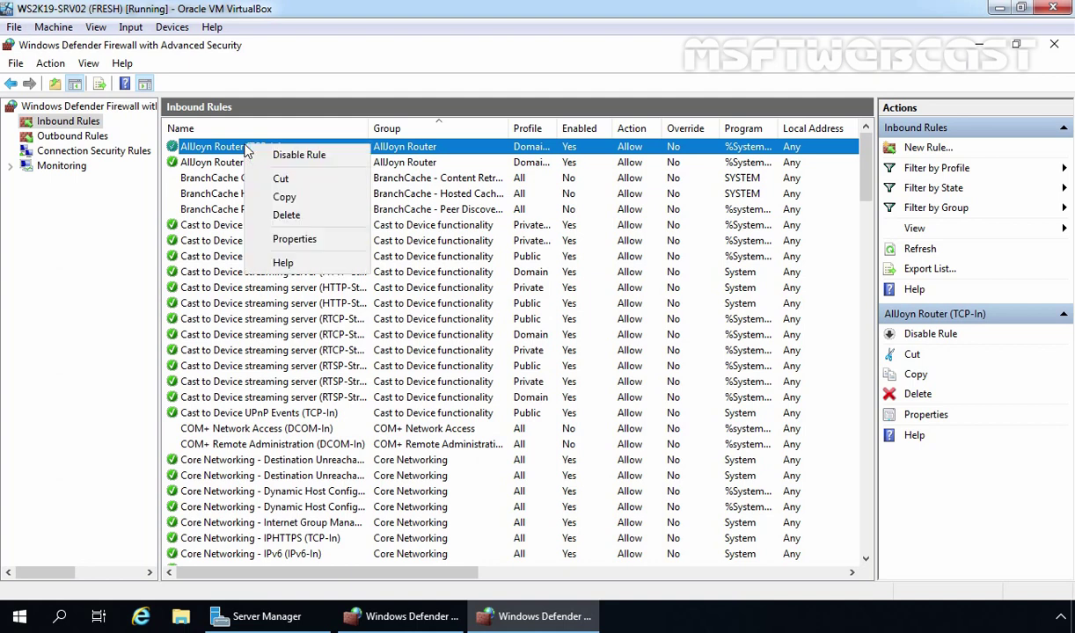
{"action": "left_click", "coordinate": [293, 239]}
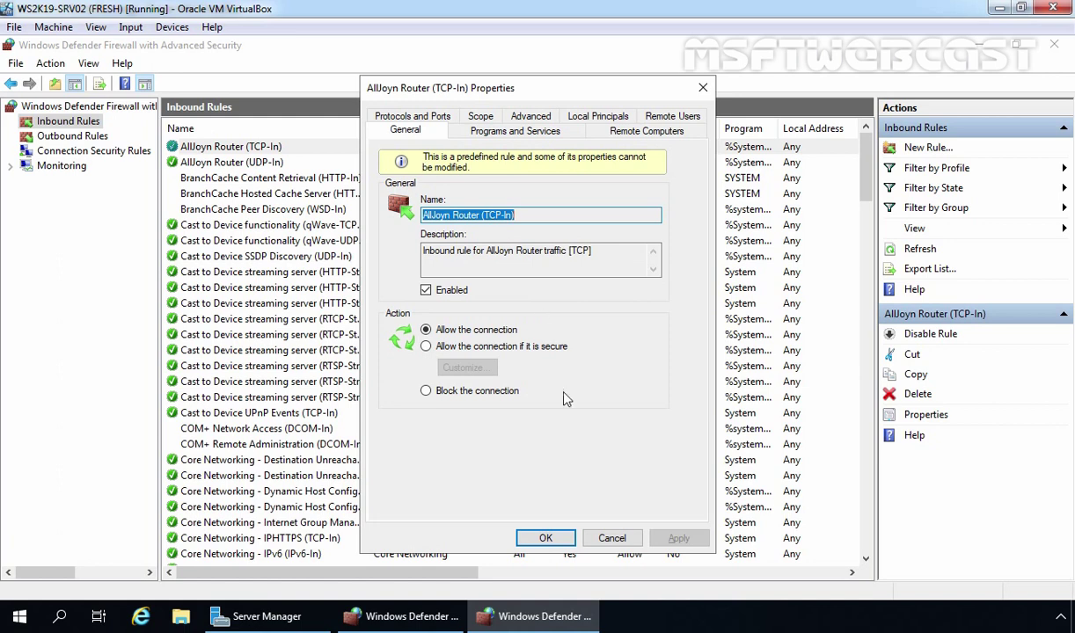
{"action": "left_click", "coordinate": [544, 538]}
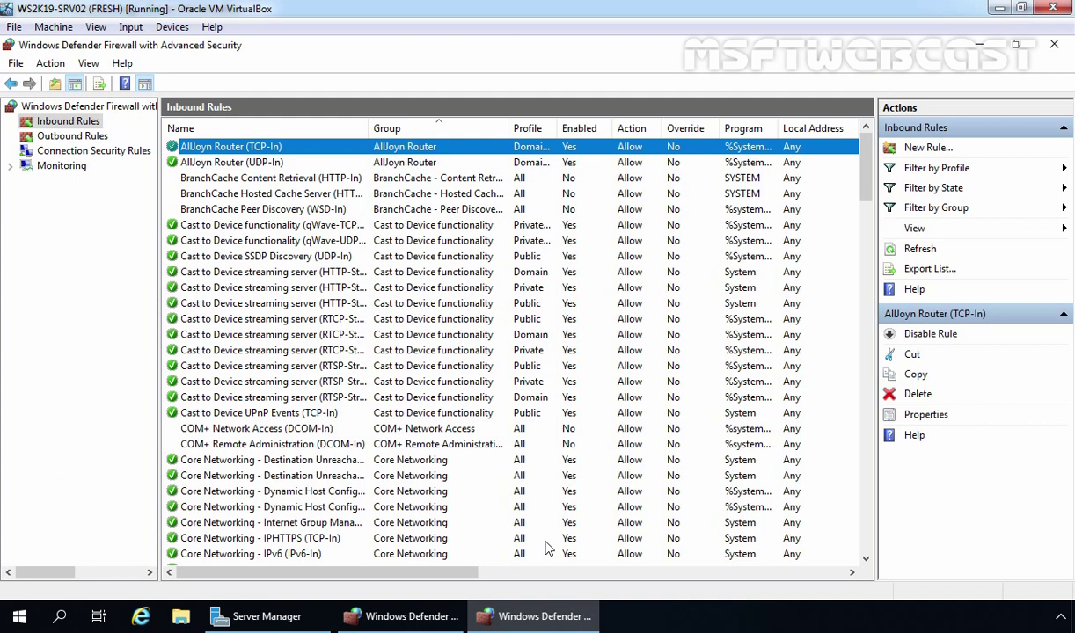
Start a new Custom inbound rule that applies to All programs
{"action": "left_click", "coordinate": [67, 123]}
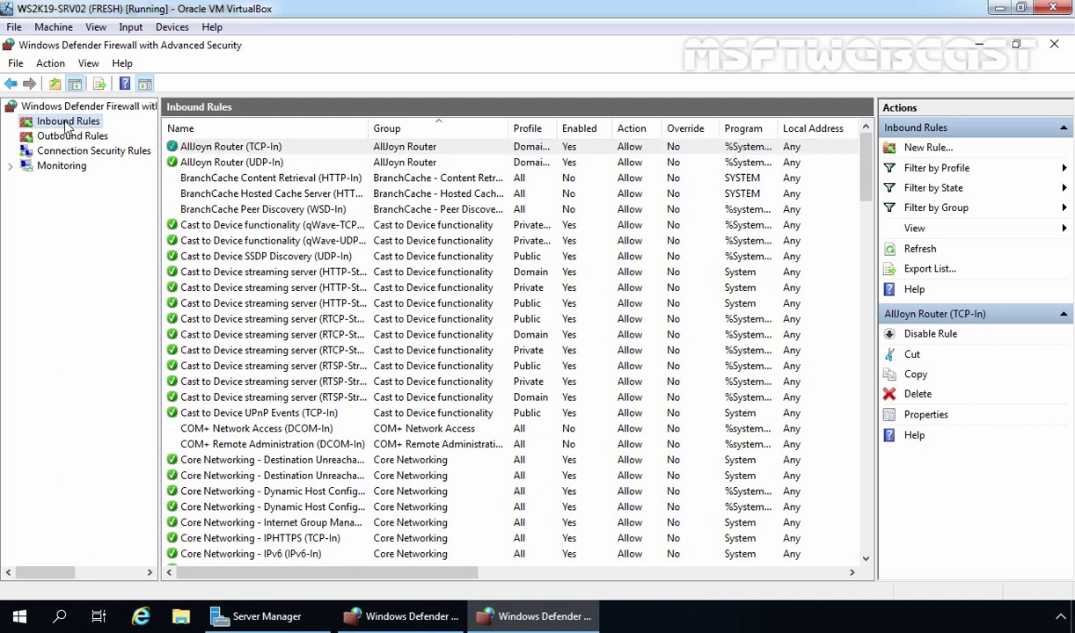
{"action": "right_click", "coordinate": [67, 125]}
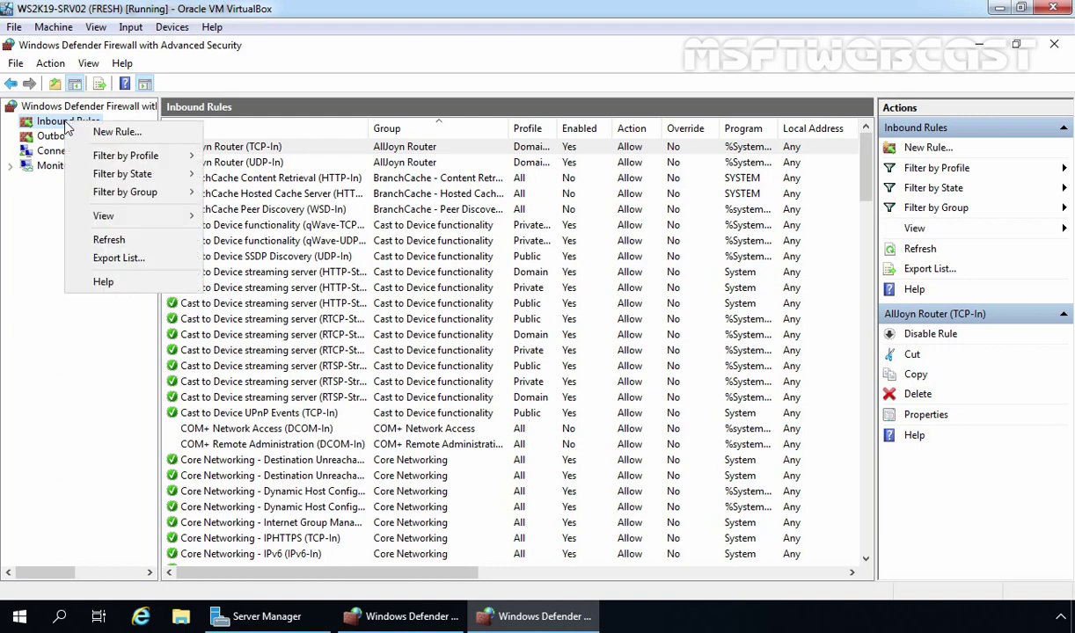
{"action": "left_click", "coordinate": [119, 136]}
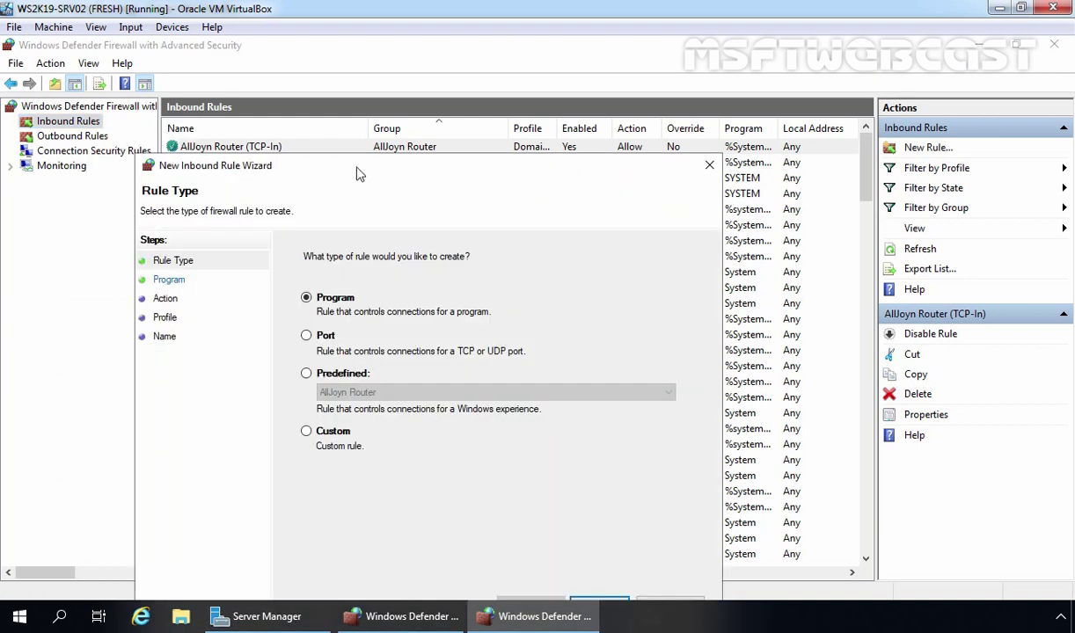
{"action": "left_click_drag", "start_coordinate": [356, 173], "coordinate": [395, 115]}
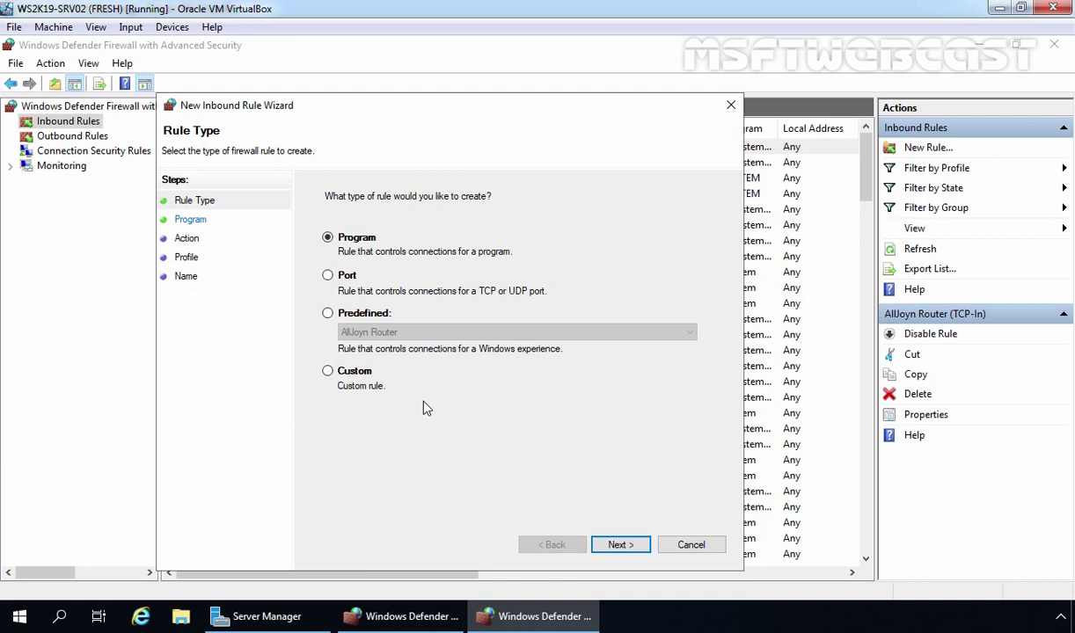
{"action": "left_click", "coordinate": [327, 372]}
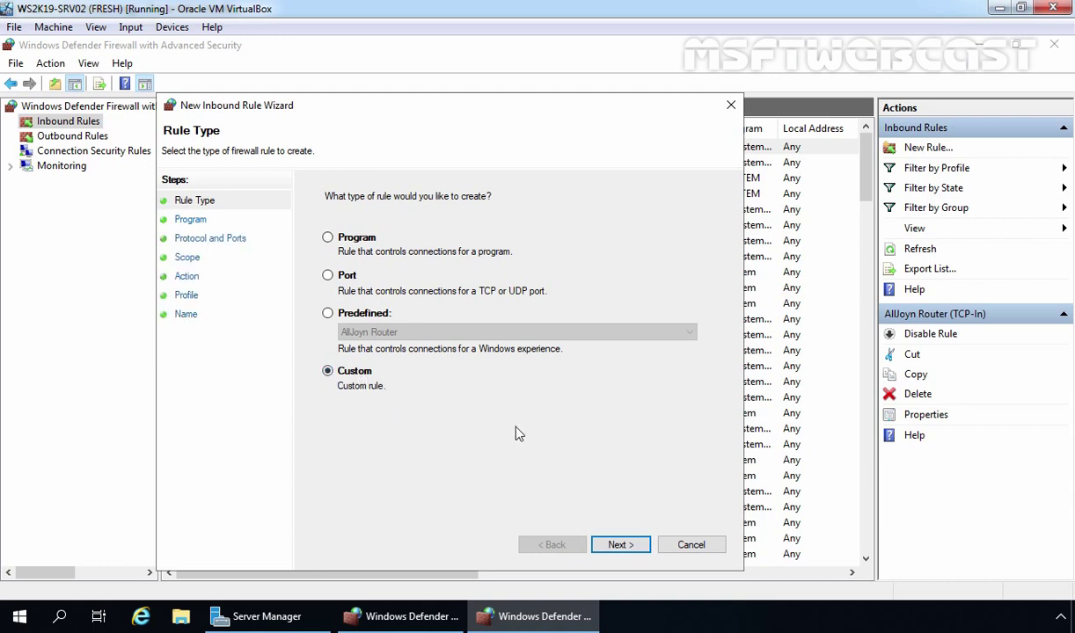
{"action": "left_click", "coordinate": [620, 545]}
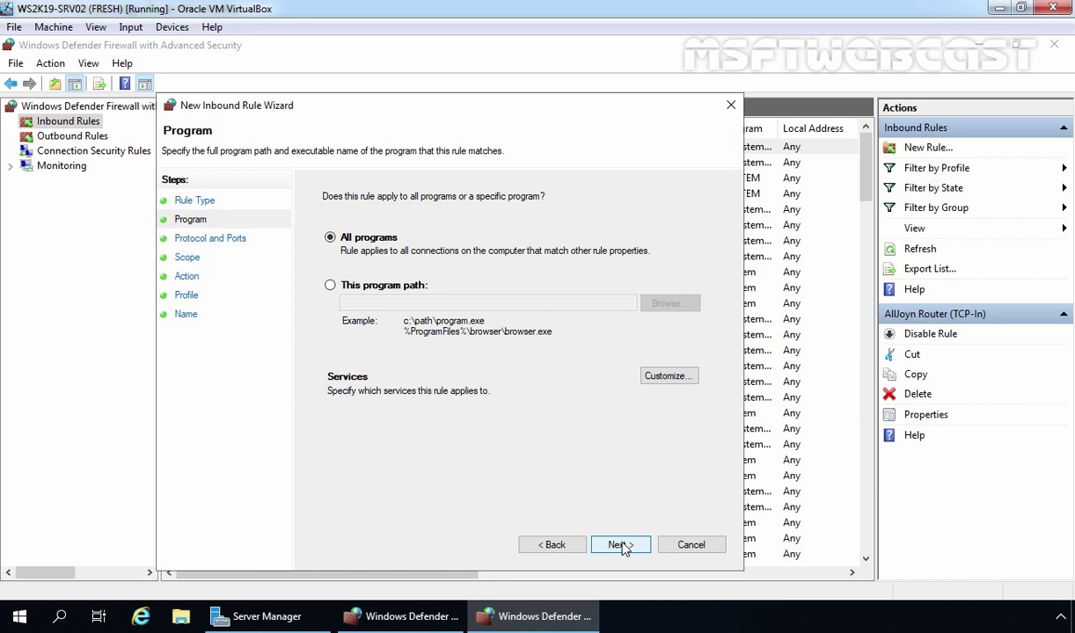
{"action": "left_click", "coordinate": [620, 545]}
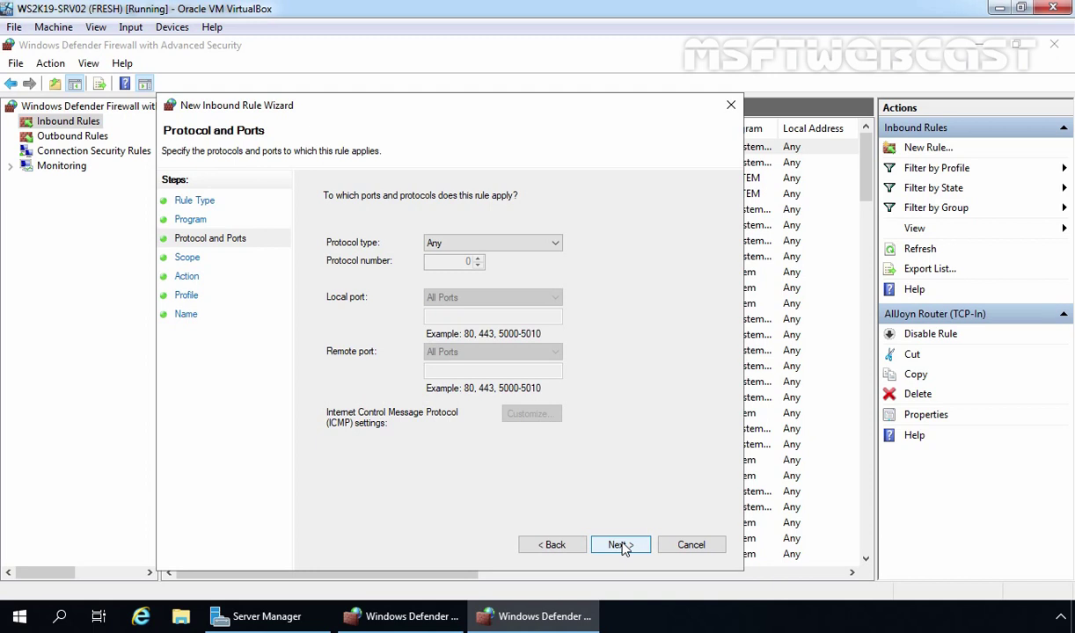
Set the rule's protocol to TCP with specific local port 3389
{"action": "left_click", "coordinate": [556, 243]}
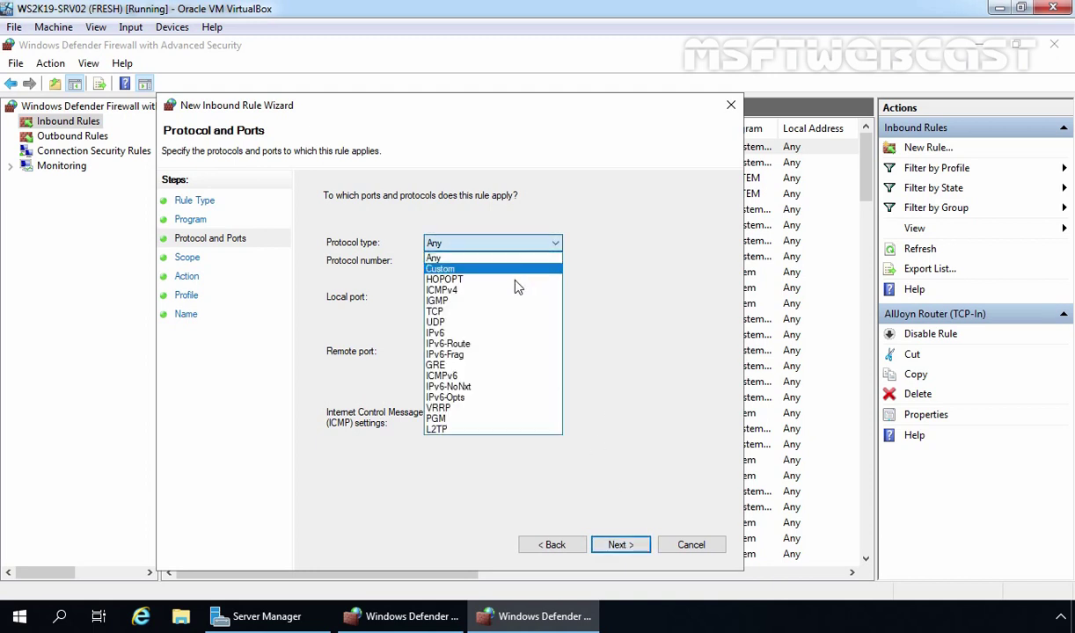
{"action": "left_click", "coordinate": [493, 312]}
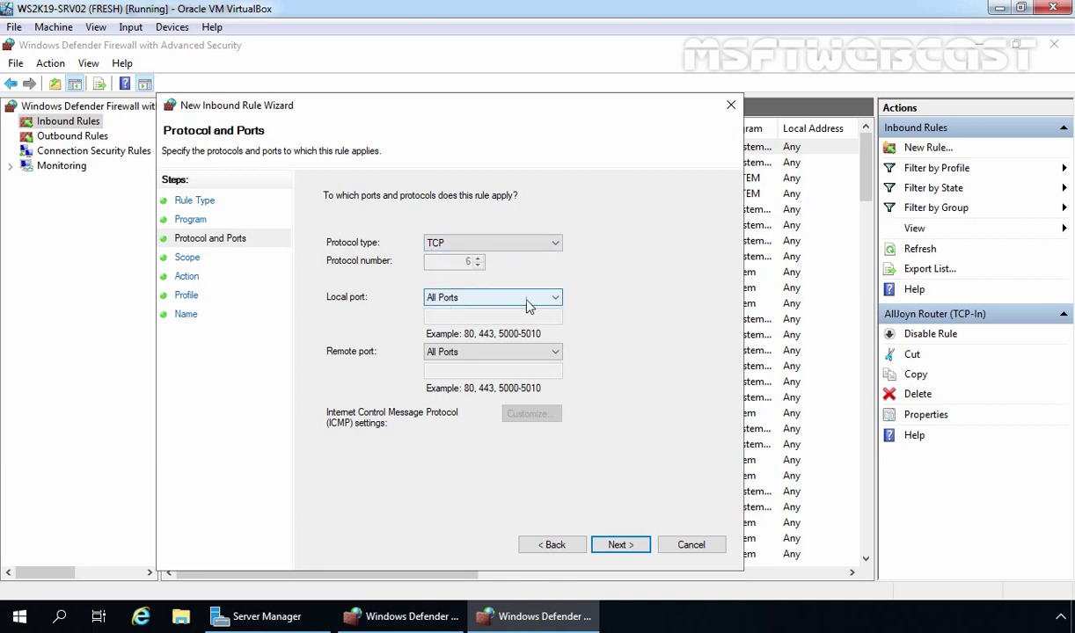
{"action": "left_click", "coordinate": [554, 299]}
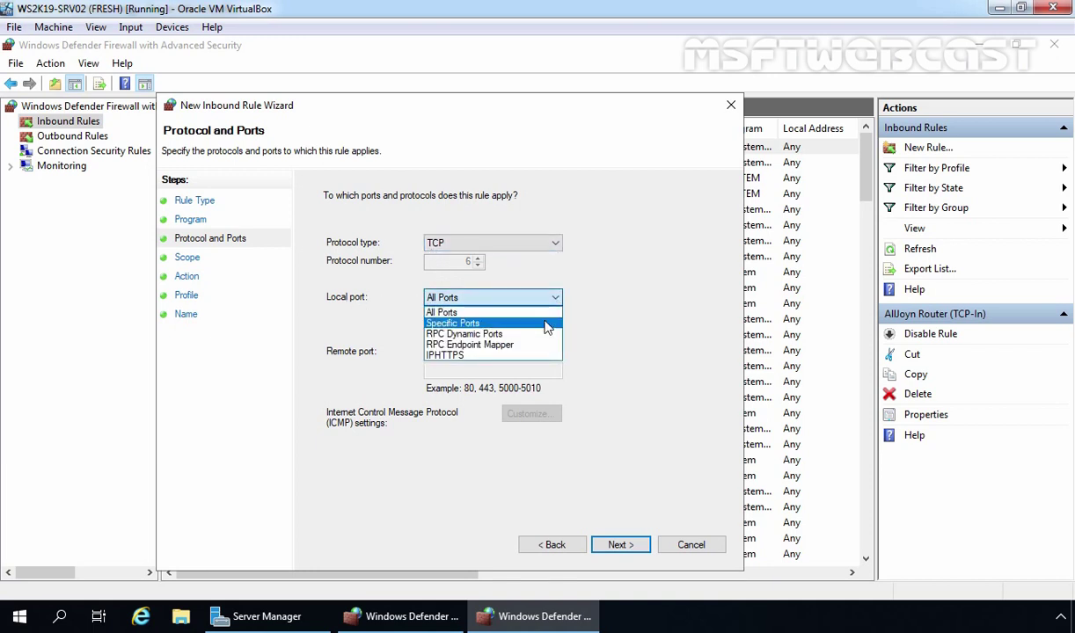
{"action": "left_click", "coordinate": [545, 325]}
{"action": "left_click", "coordinate": [465, 317]}
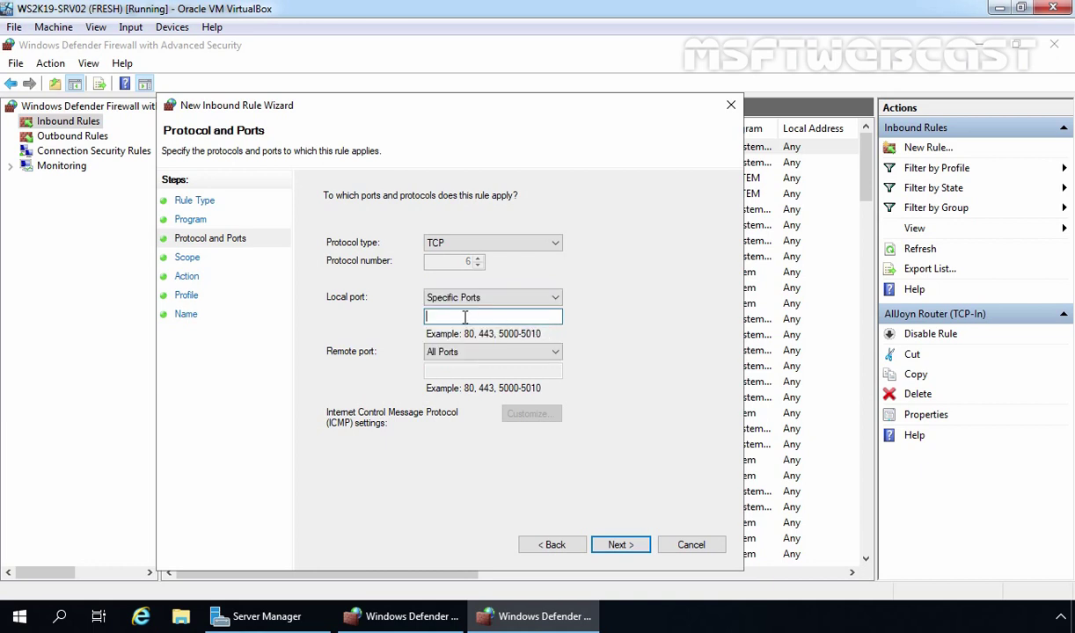
{"action": "type", "text": "3389"}
{"action": "left_click", "coordinate": [620, 546]}
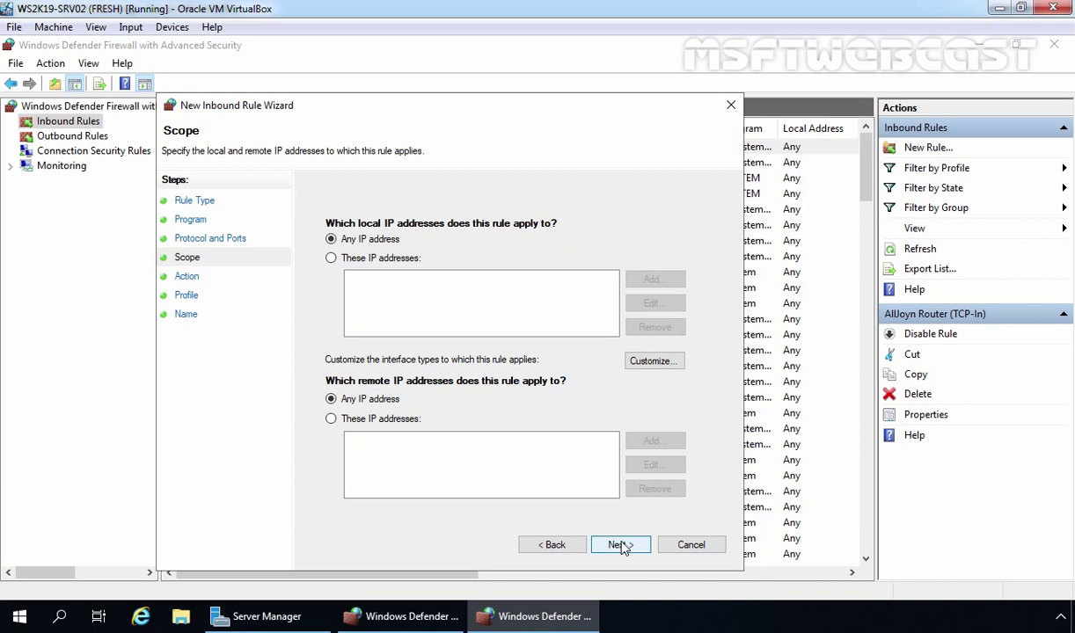
Add 172.18.72.5 as the only permitted remote IP address
{"action": "left_click", "coordinate": [331, 419]}
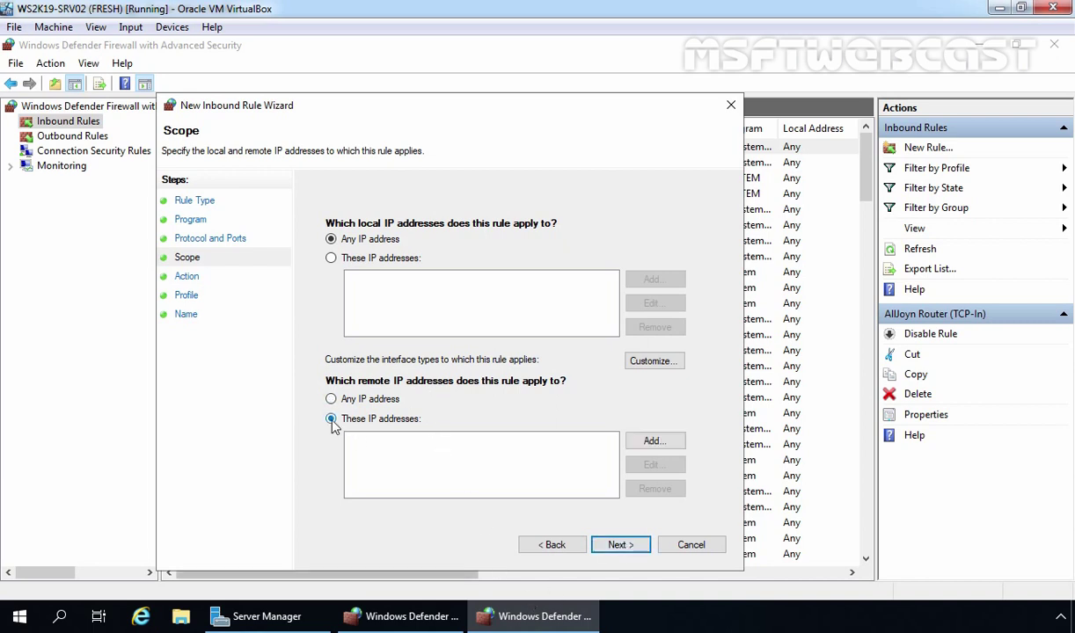
{"action": "left_click", "coordinate": [652, 440]}
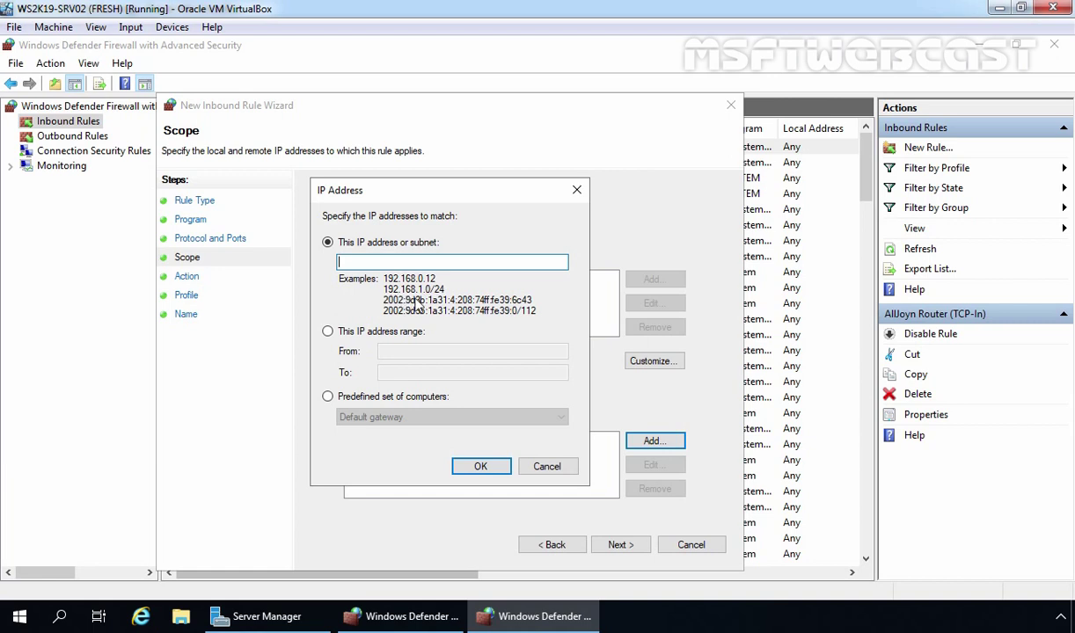
{"action": "type", "text": "172.18.72.5,"}
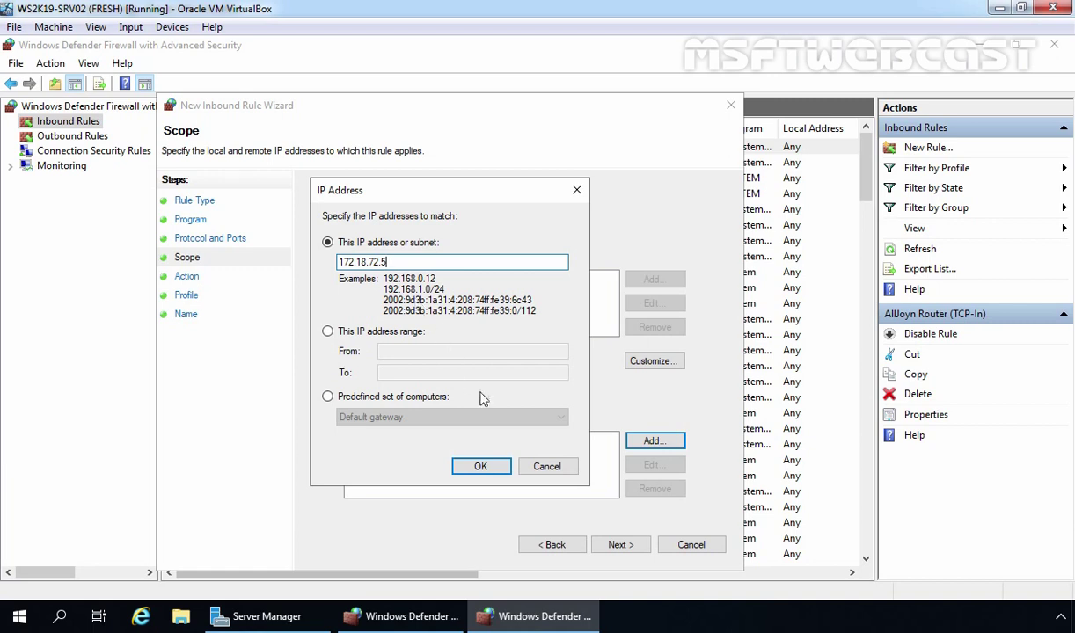
{"action": "left_click", "coordinate": [474, 469]}
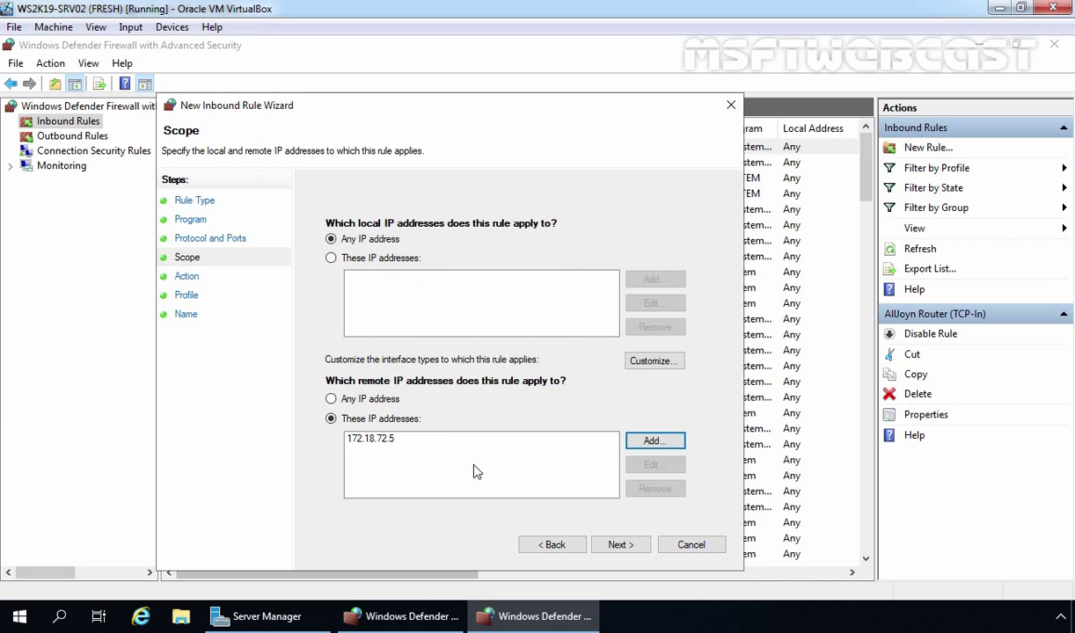
{"action": "left_click", "coordinate": [620, 545]}
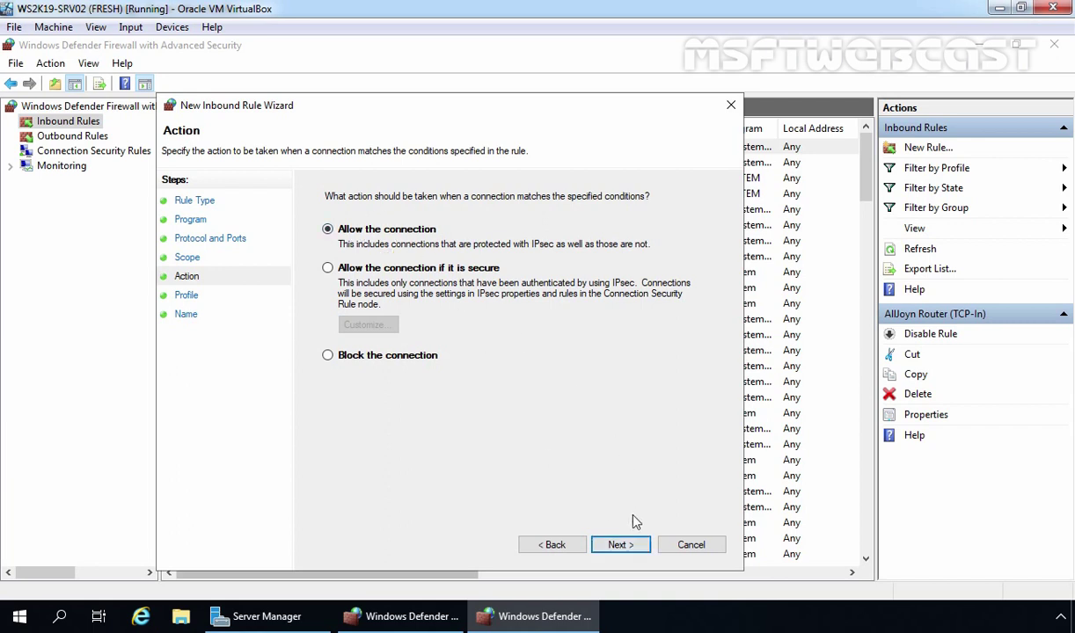
Keep Allow and all three profiles, naming the rule 'Allow Remote Desktop From Domain Controller Only'
{"action": "left_click", "coordinate": [621, 546]}
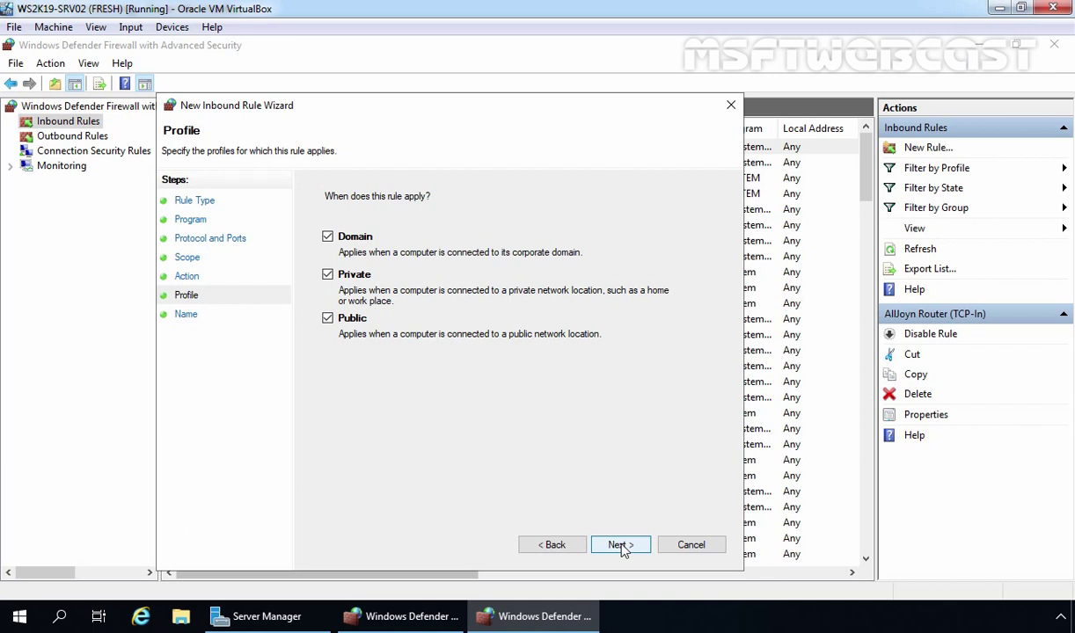
{"action": "left_click", "coordinate": [621, 545]}
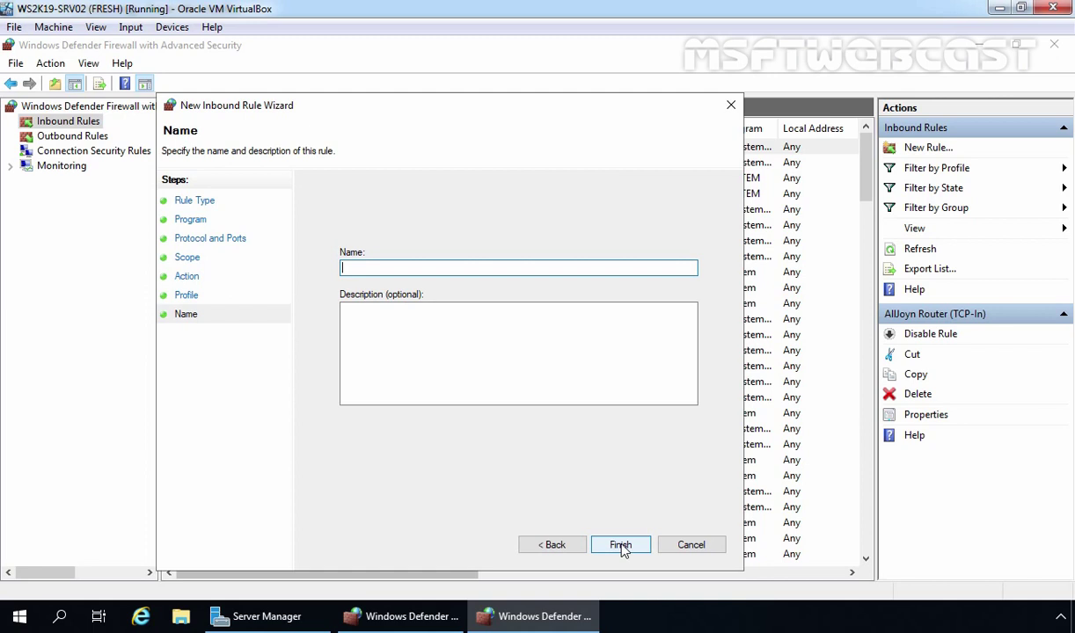
{"action": "type", "text": "Allow Remote Desktop From Domain Controller Only"}
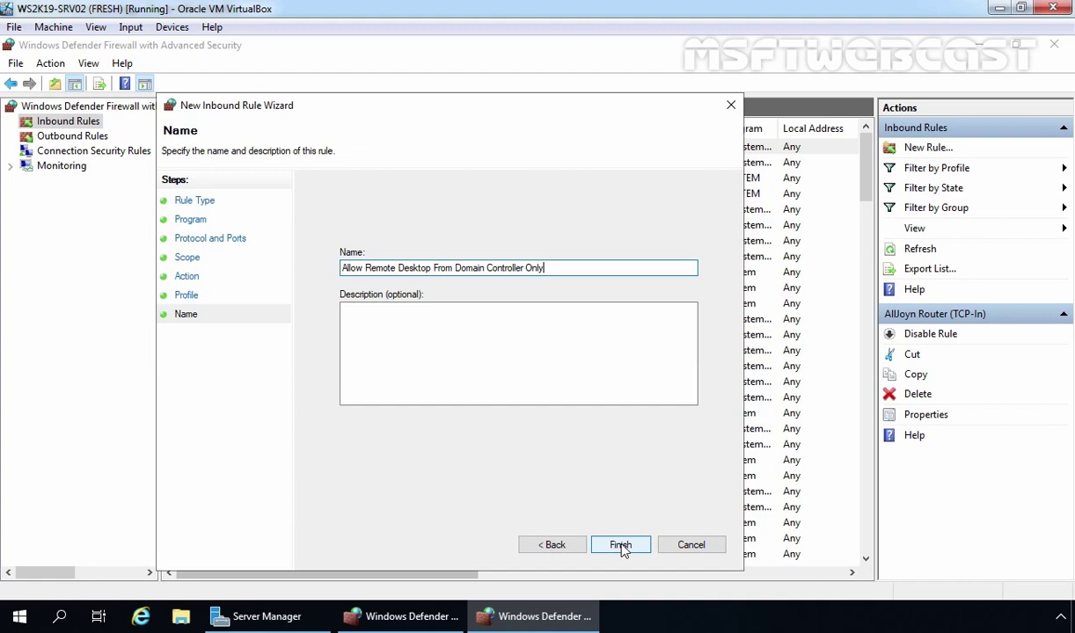
{"action": "left_click", "coordinate": [621, 546]}
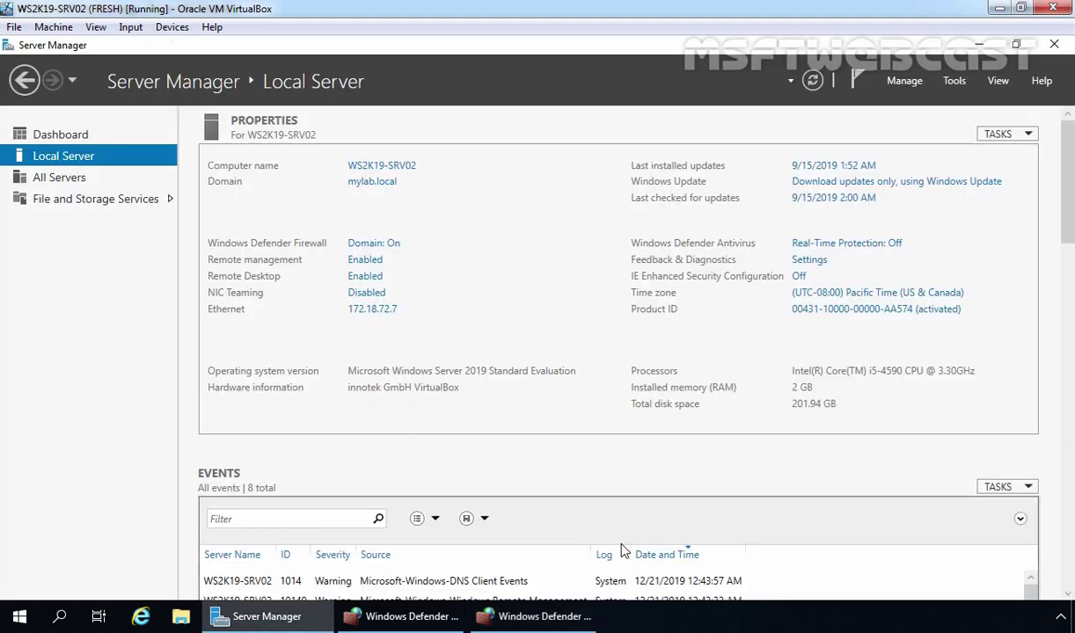
Return to the firewall console and select the new Remote Desktop rule in the list
{"action": "left_click", "coordinate": [542, 618]}
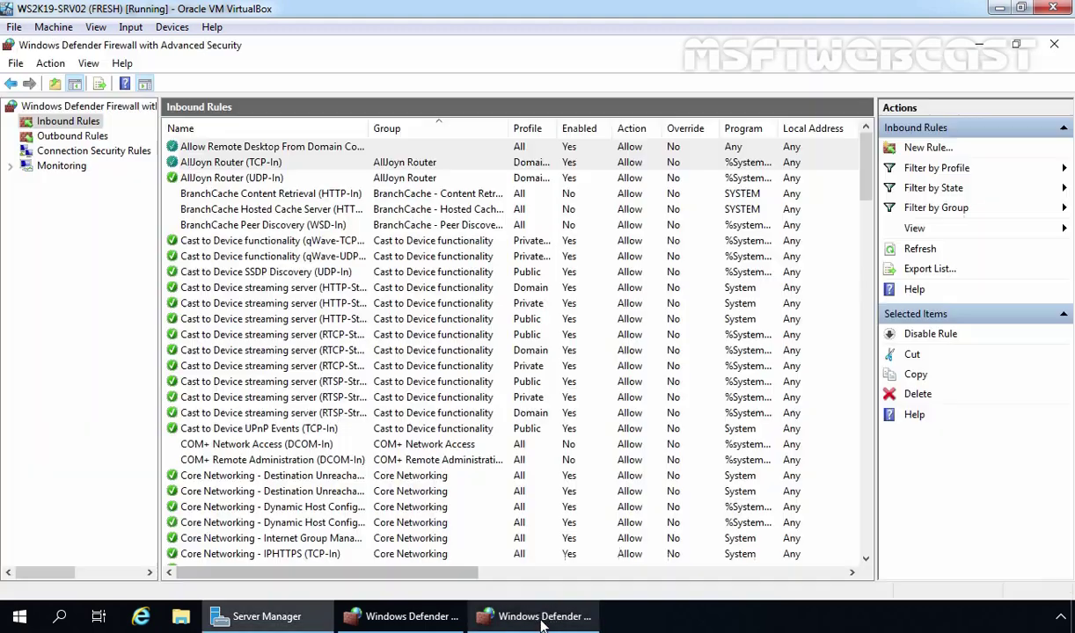
{"action": "left_click", "coordinate": [232, 150]}
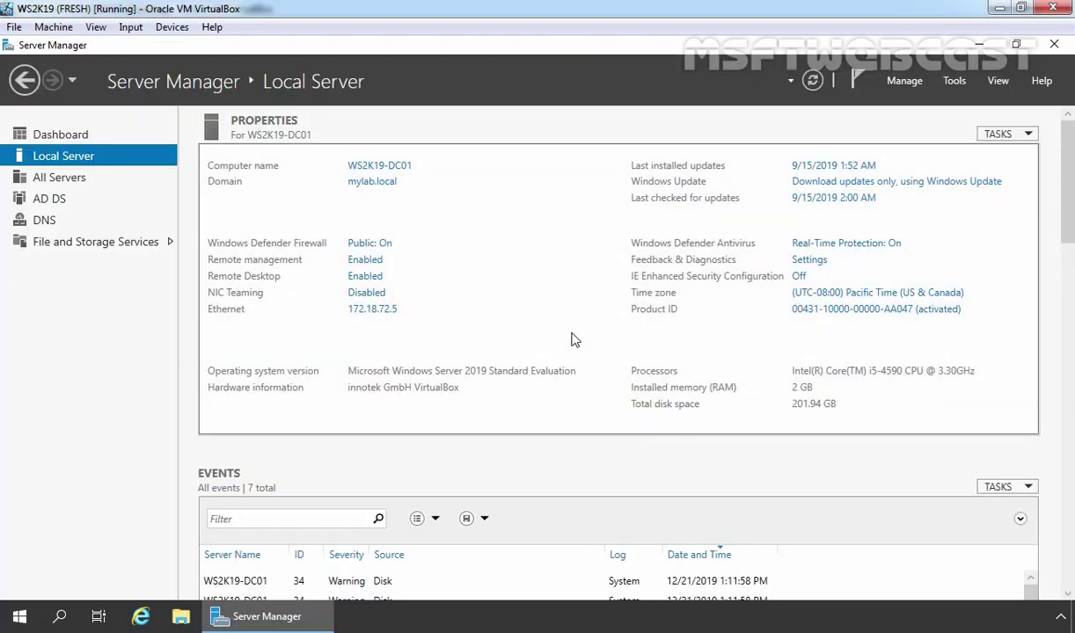
Launch Remote Desktop Connection with mstsc and connect to 172.18.72.7
{"action": "key", "text": "super+r"}
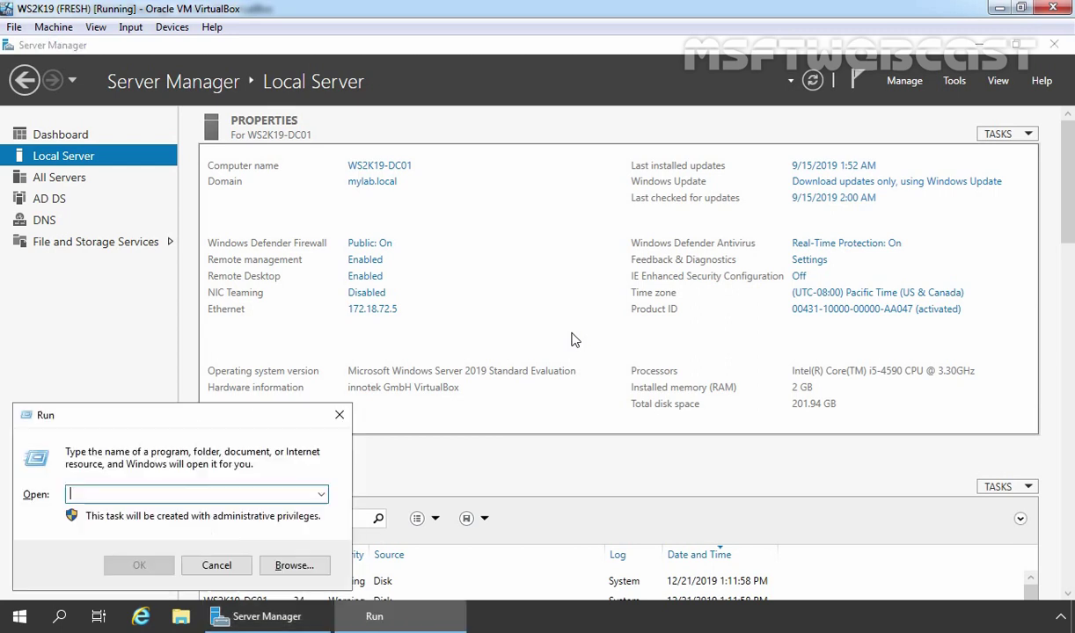
{"action": "type", "text": "mstsc"}
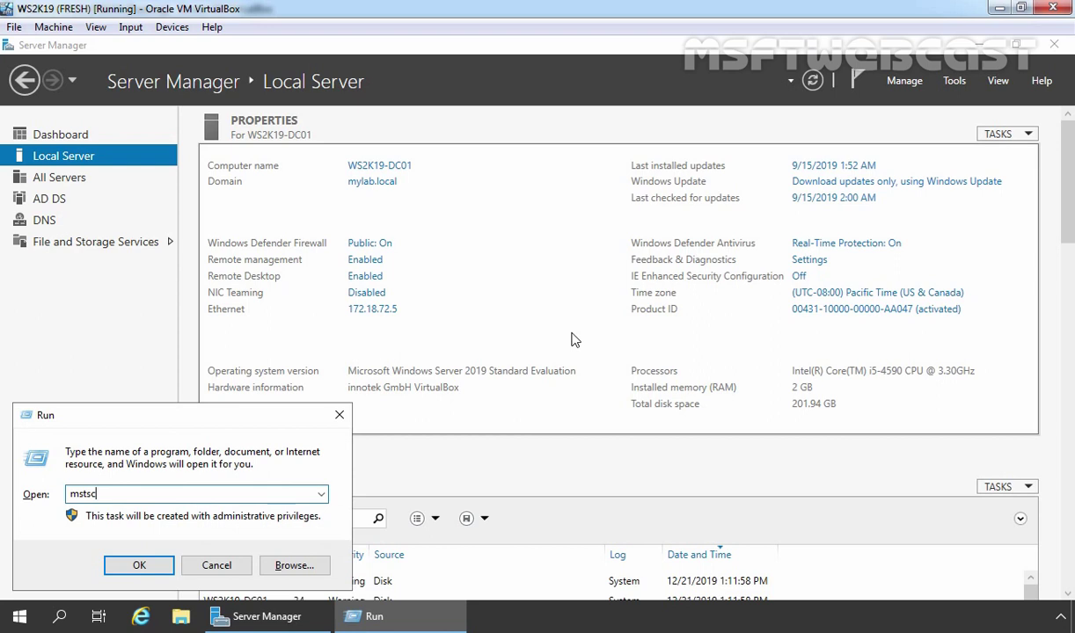
{"action": "key", "text": "Return"}
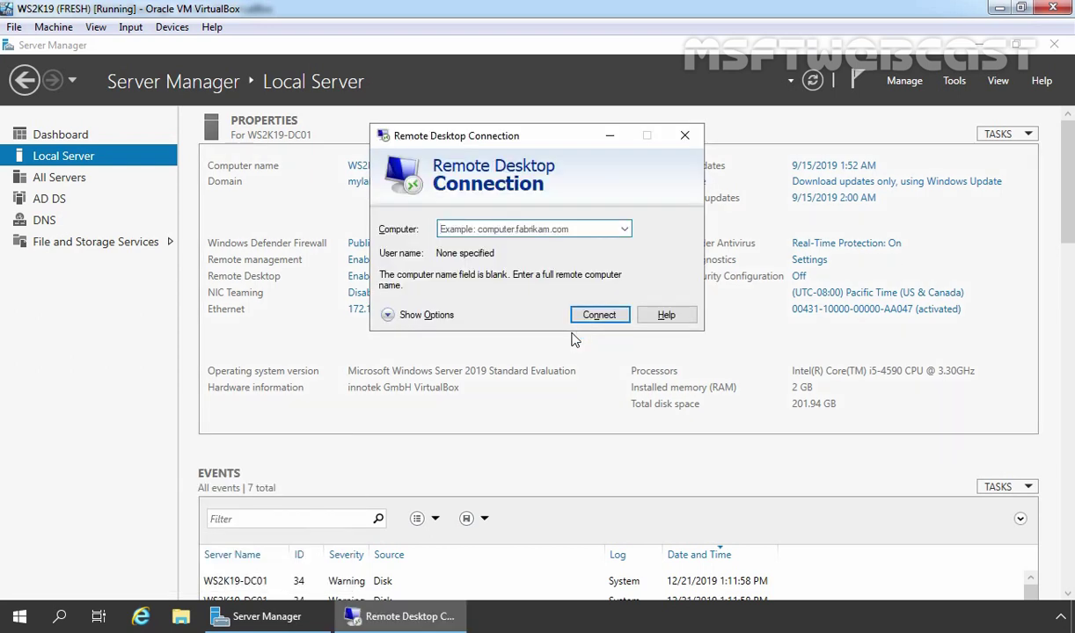
{"action": "type", "text": "172.18.72.7"}
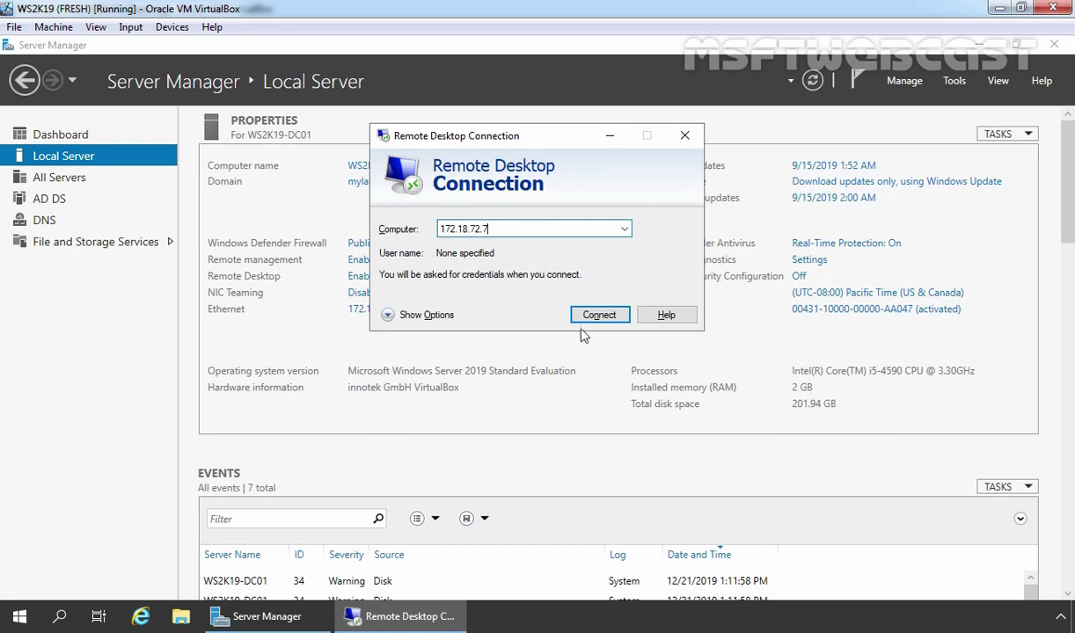
{"action": "left_click", "coordinate": [597, 315]}
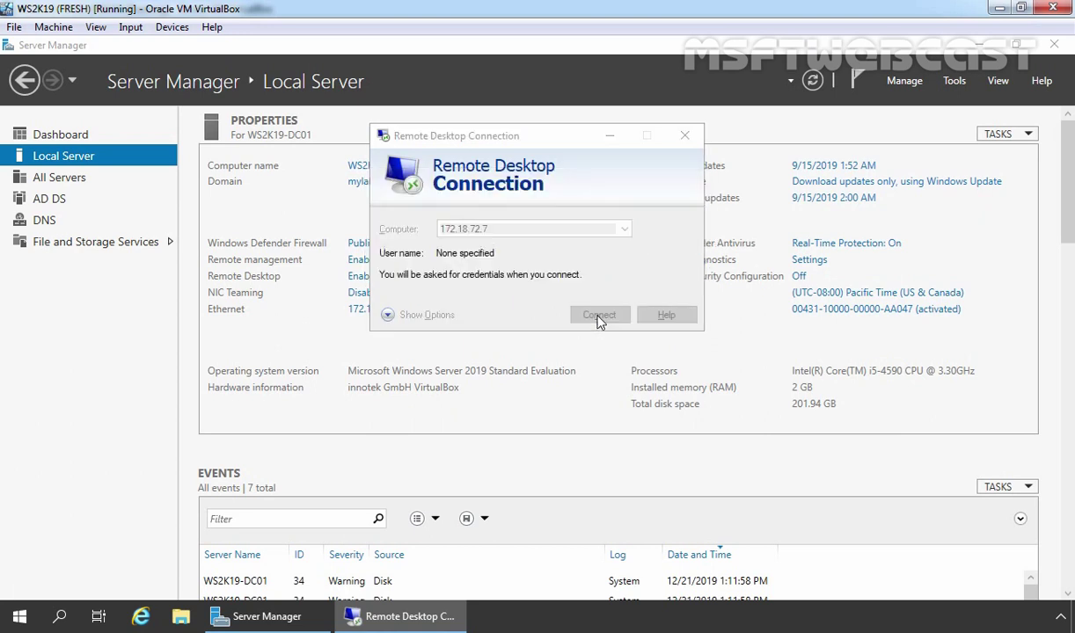
Sign in with the administrator password and accept the remote server's certificate
{"action": "type", "text": "*******"}
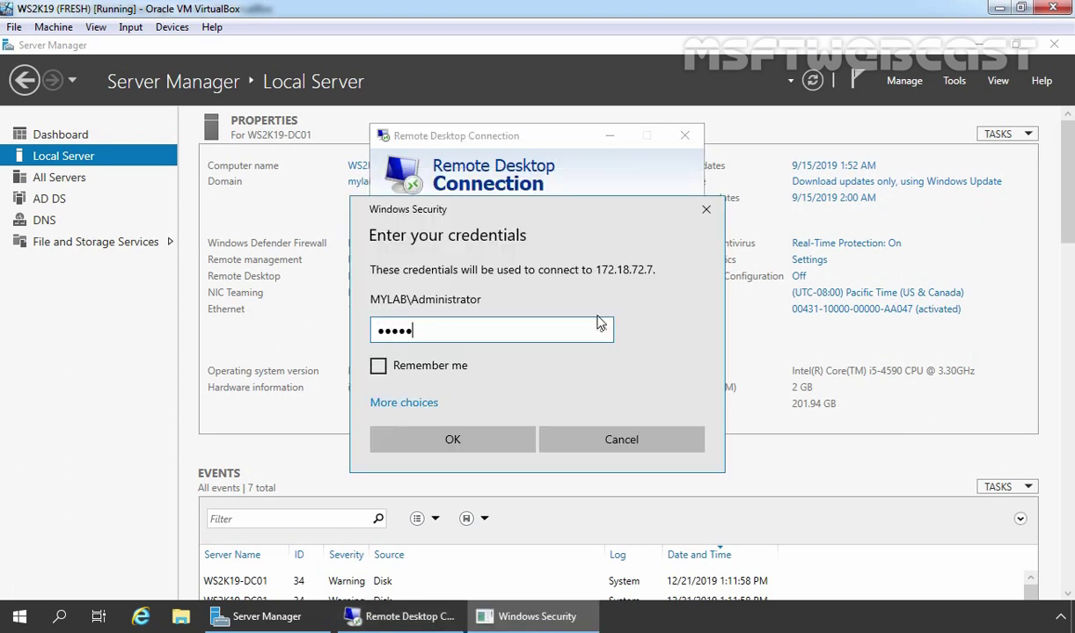
{"action": "type", "text": "**"}
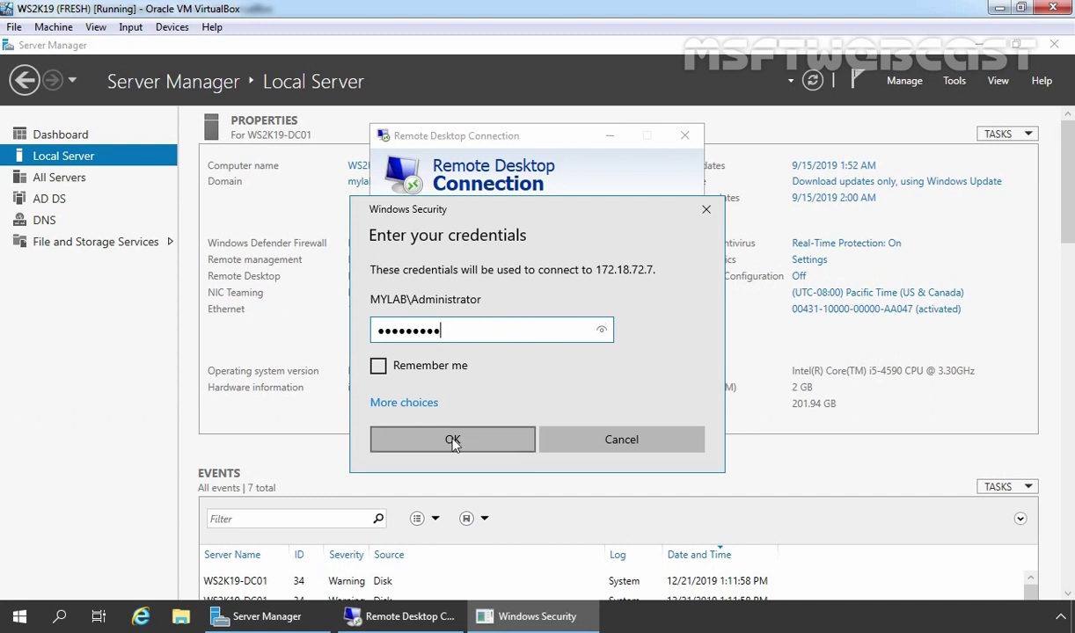
{"action": "left_click", "coordinate": [460, 442]}
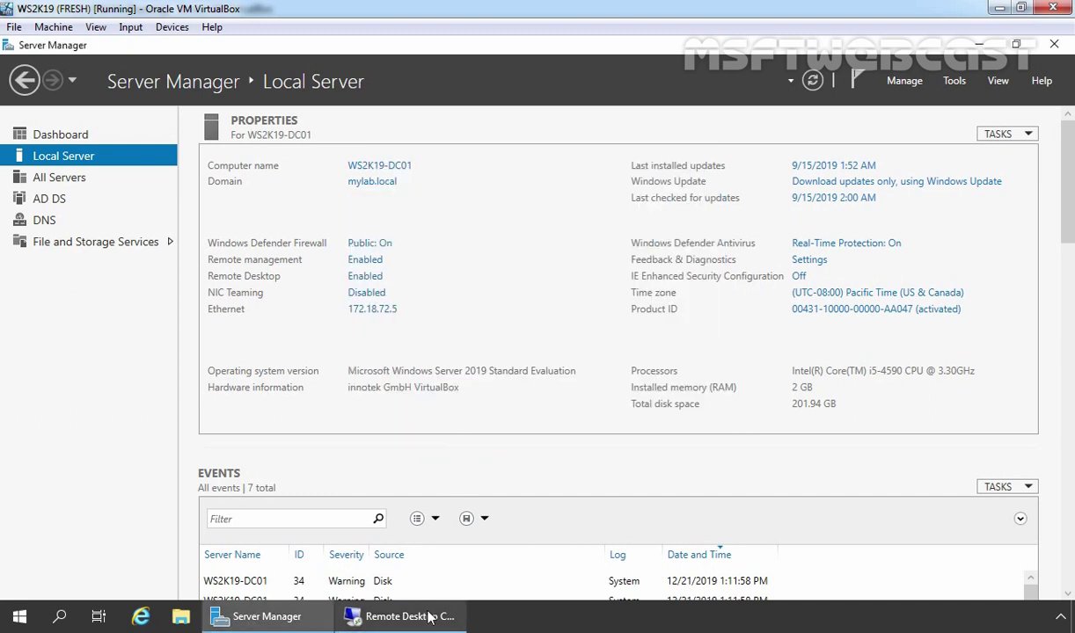
{"action": "left_click", "coordinate": [429, 618]}
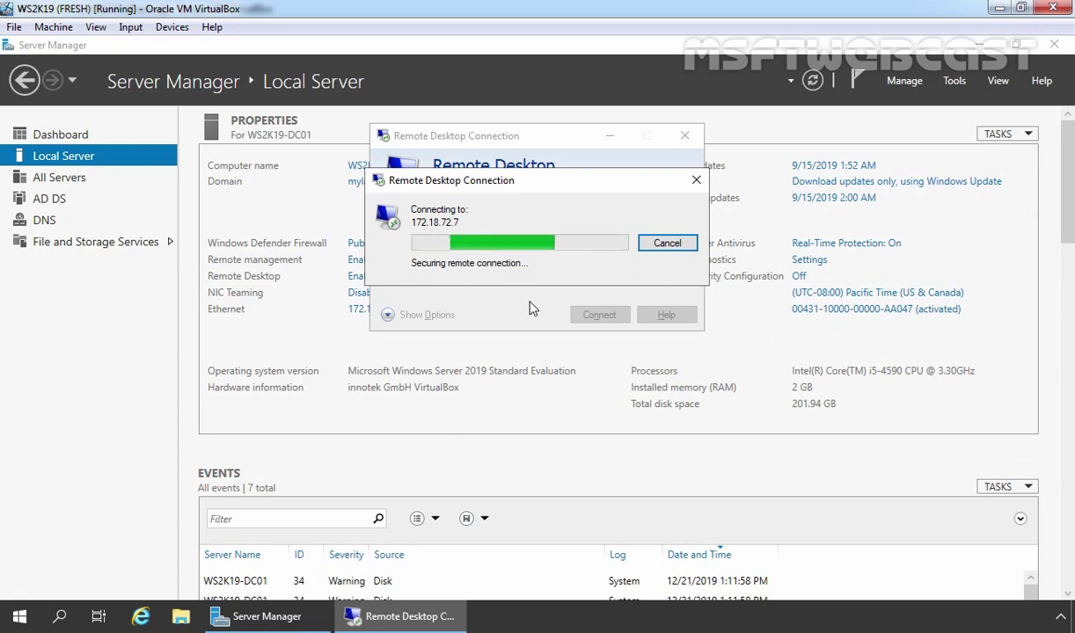
{"action": "left_click", "coordinate": [591, 373]}
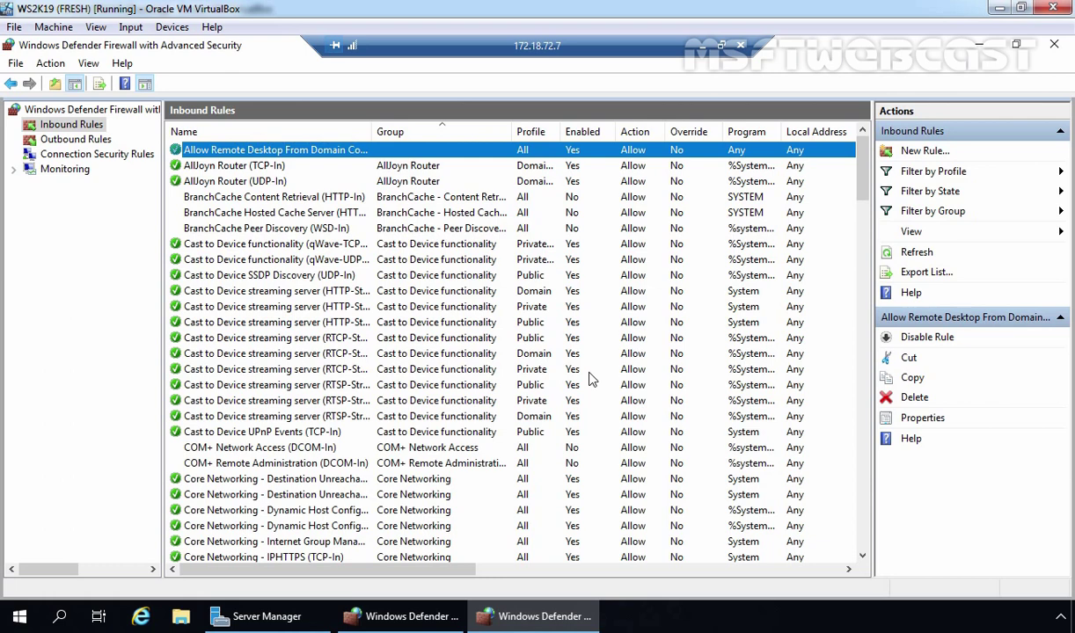
Disconnect the Remote Desktop session and bring up SRV02's sign-in screen
{"action": "left_click", "coordinate": [740, 45]}
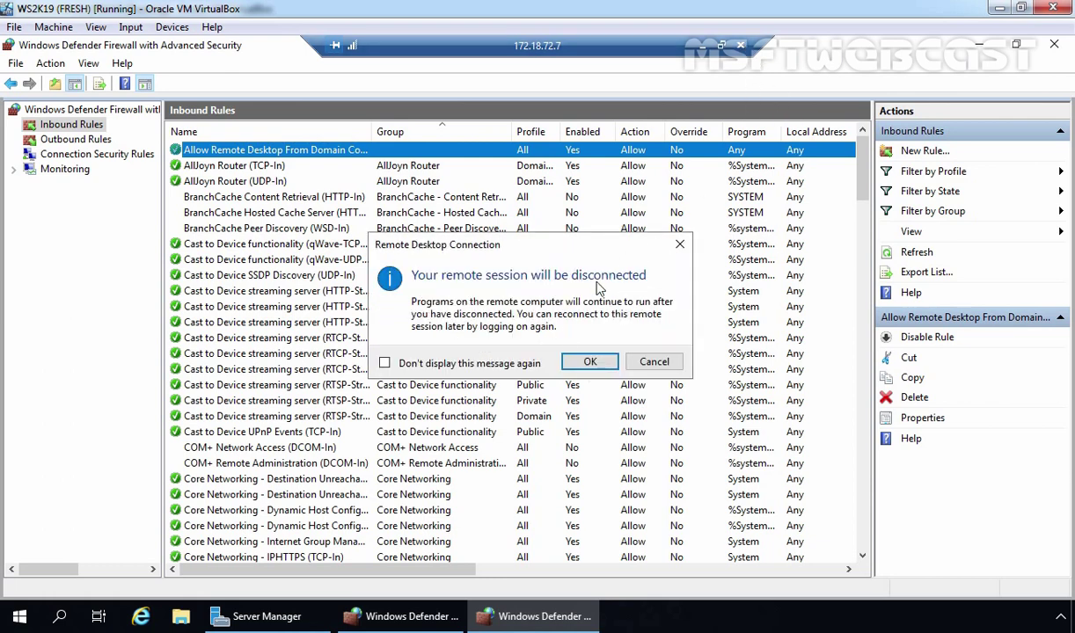
{"action": "left_click", "coordinate": [584, 361]}
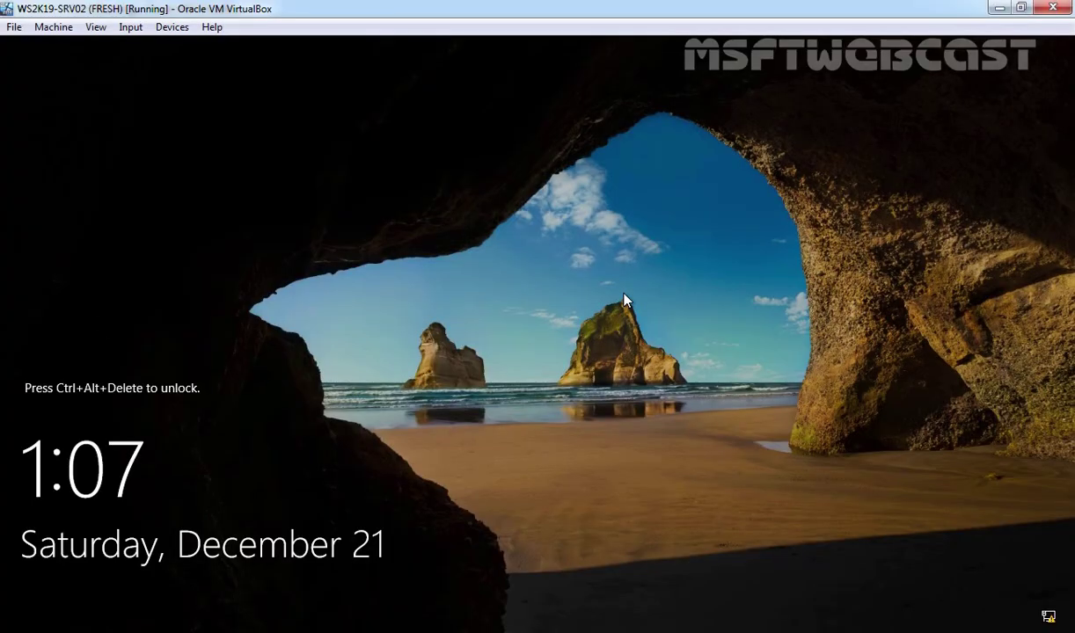
{"action": "key", "text": "ctrl+alt+Delete"}
Sign in to SRV02 with the account password and disable the Domain Controller Only Remote Desktop rule
{"action": "type", "text": "P@ssw0rd"}
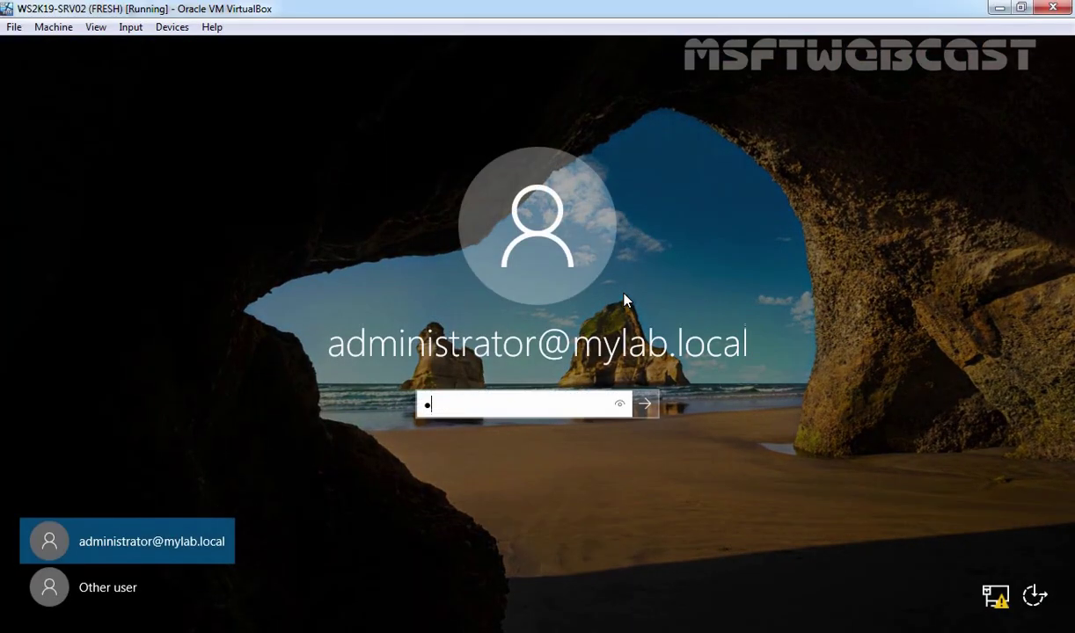
{"action": "key", "text": "Return"}
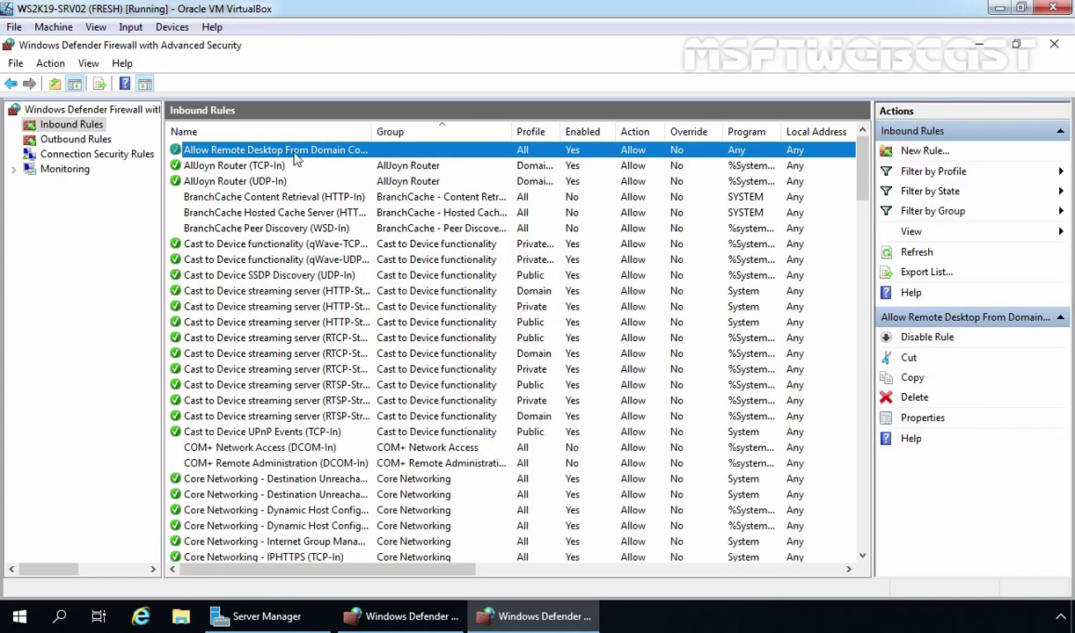
{"action": "right_click", "coordinate": [281, 147]}
{"action": "left_click", "coordinate": [301, 157]}
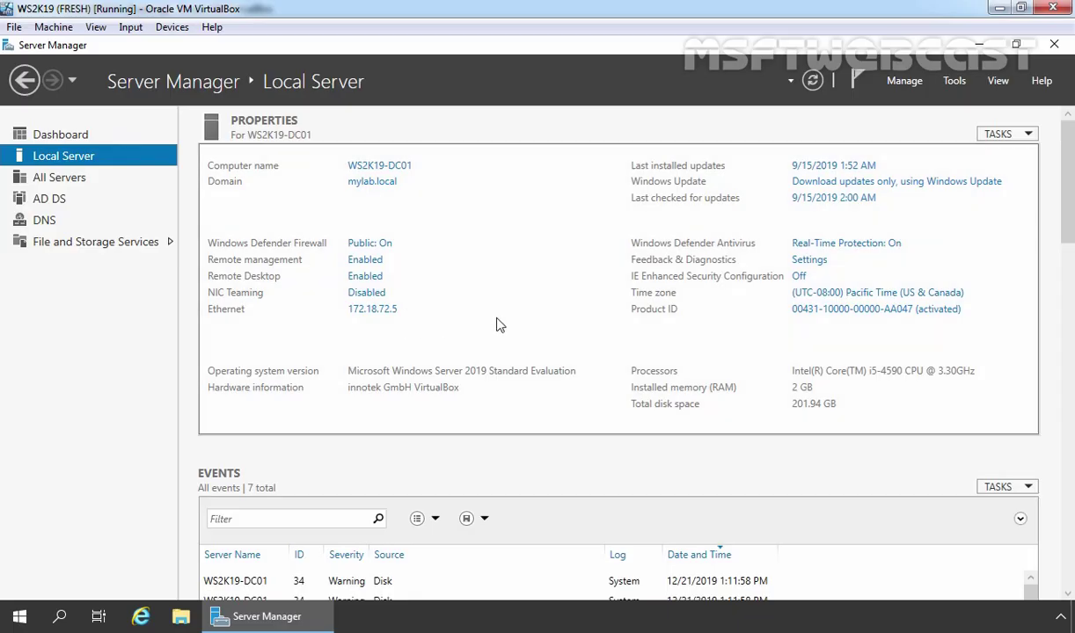
Retry the RDP connection to 172.18.72.7, dismiss the can't-connect error, and close the client
{"action": "key", "text": "super+r"}
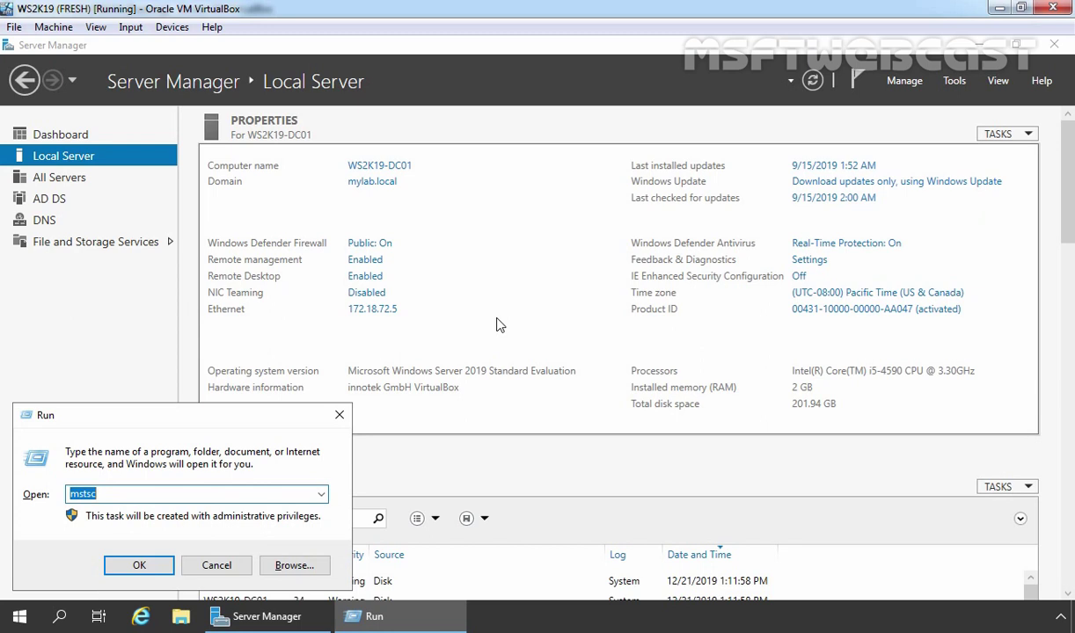
{"action": "key", "text": "Return"}
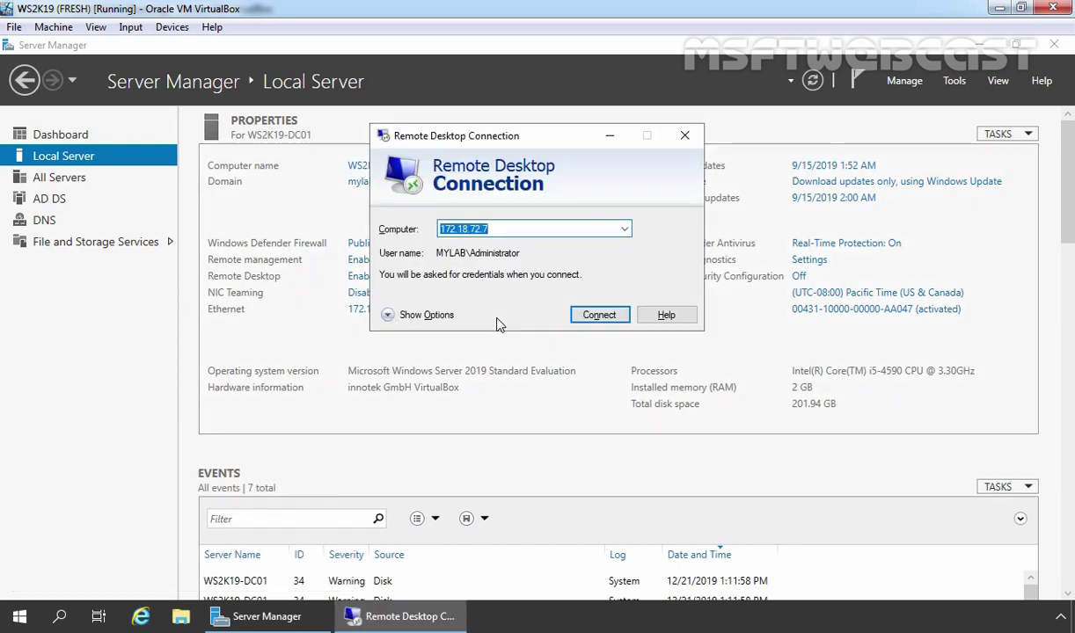
{"action": "left_click", "coordinate": [598, 319]}
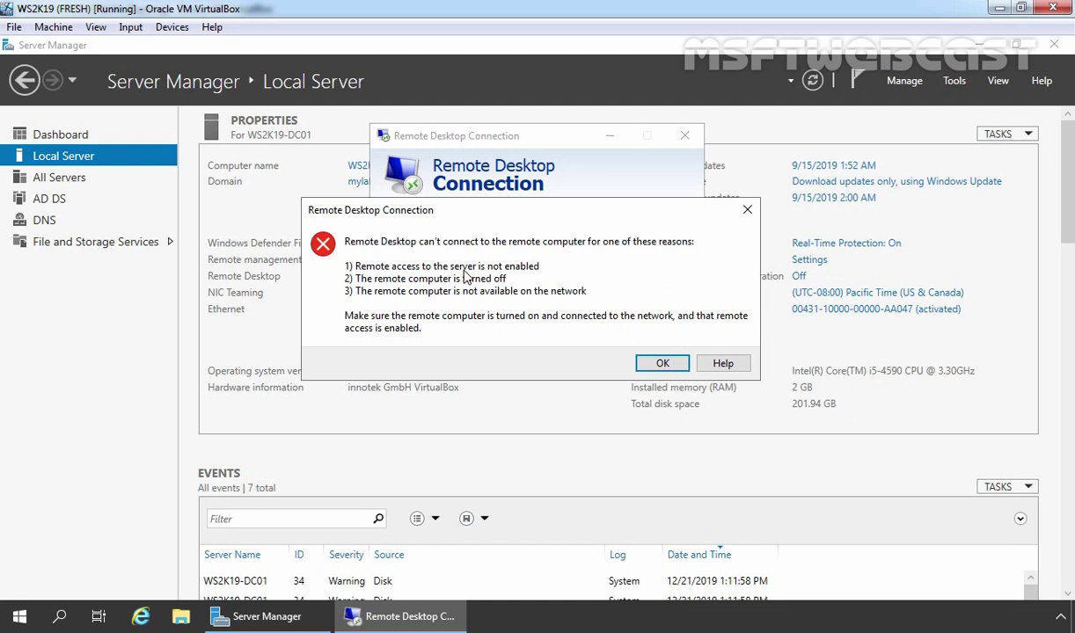
{"action": "left_click", "coordinate": [662, 363]}
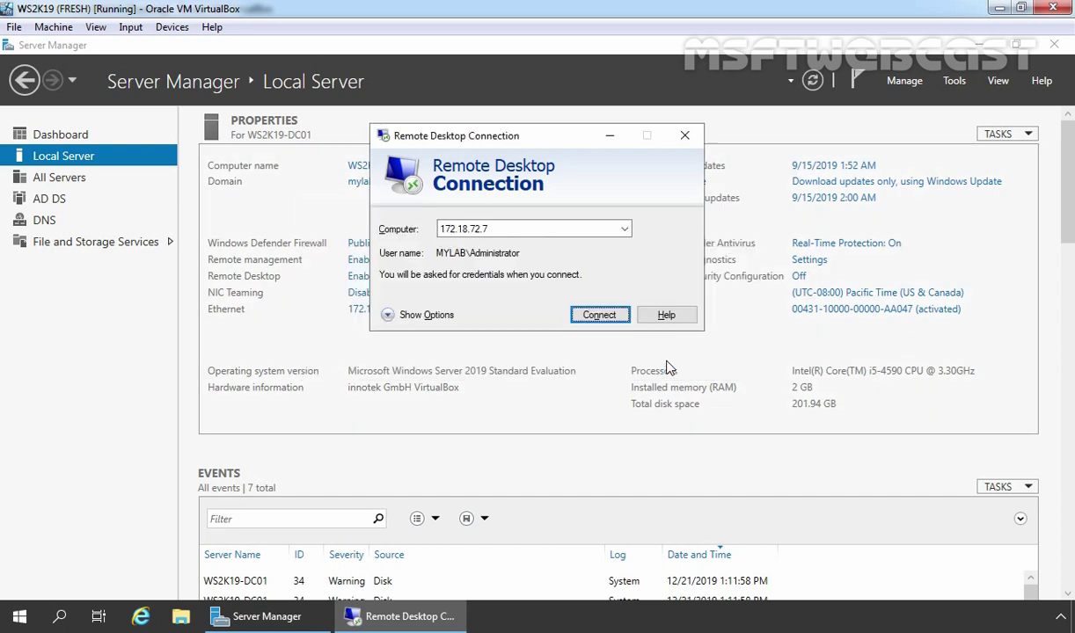
{"action": "left_click", "coordinate": [684, 139]}
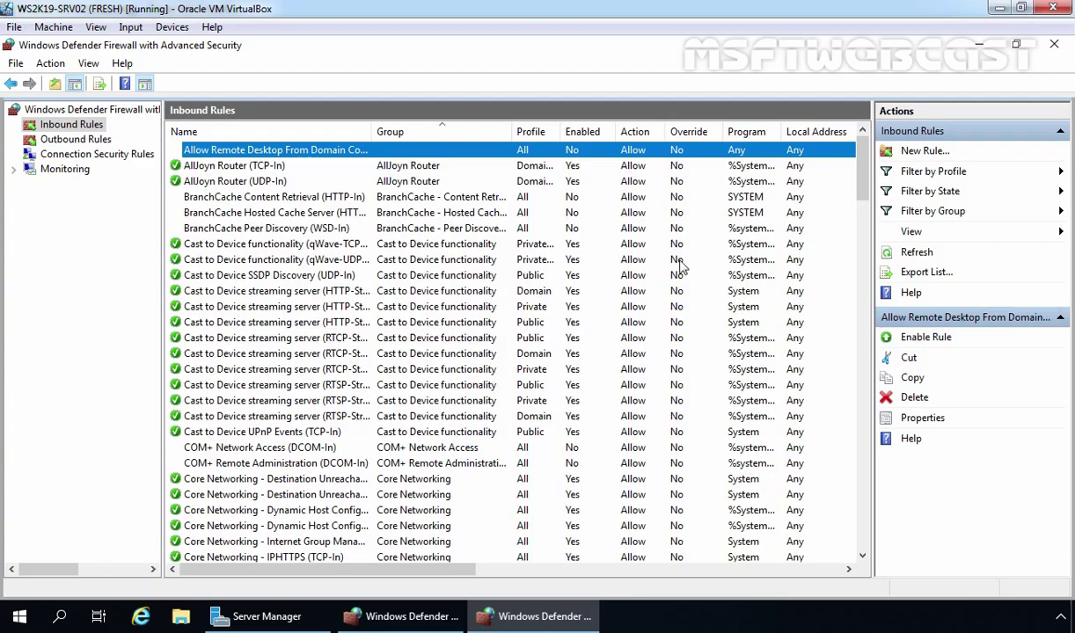
Close the advanced console and restore Windows Defender Firewall to default settings in Control Panel
{"action": "left_click", "coordinate": [1054, 44]}
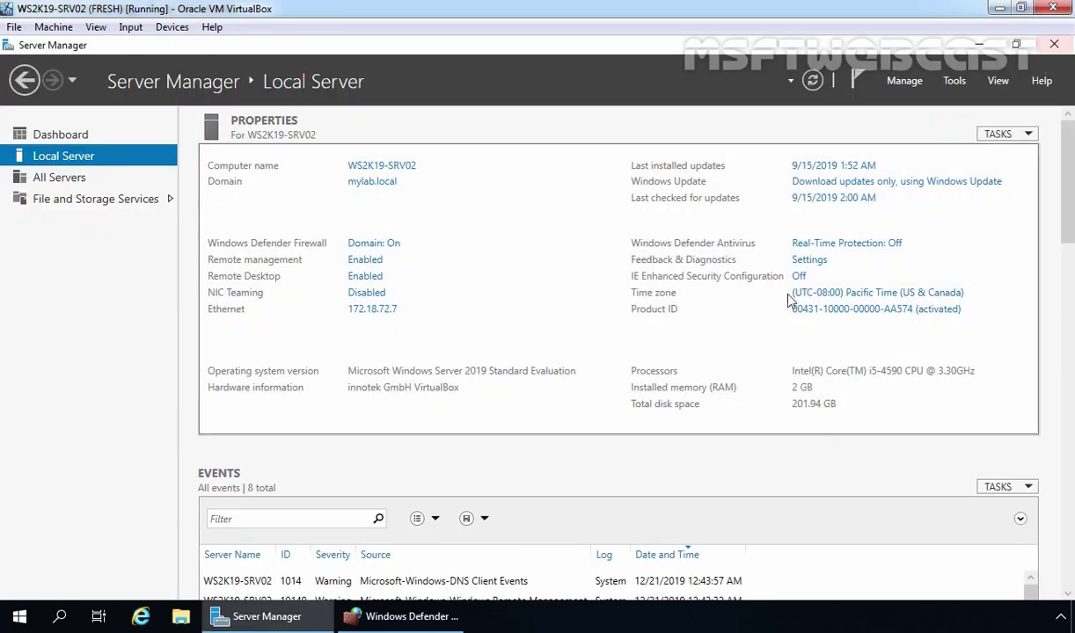
{"action": "left_click", "coordinate": [387, 597]}
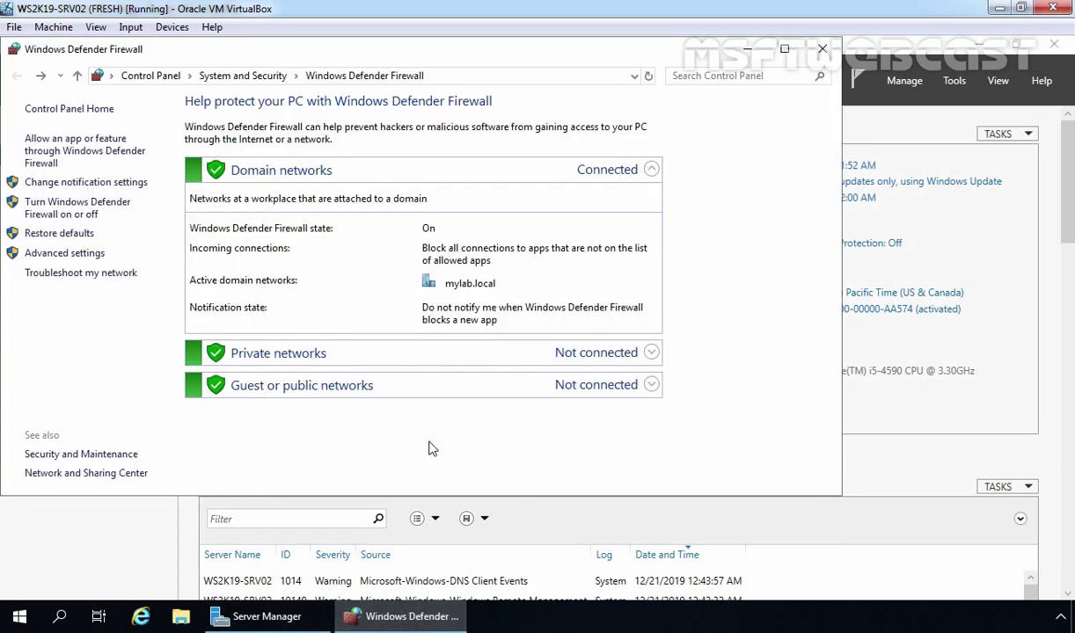
{"action": "left_click", "coordinate": [784, 48]}
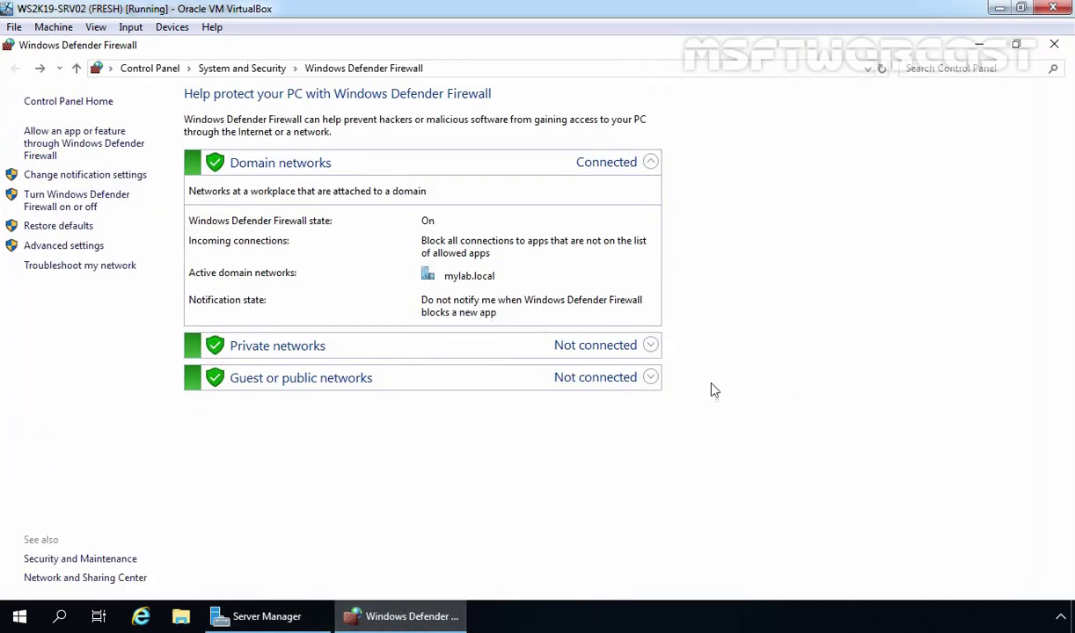
{"action": "left_click", "coordinate": [48, 228]}
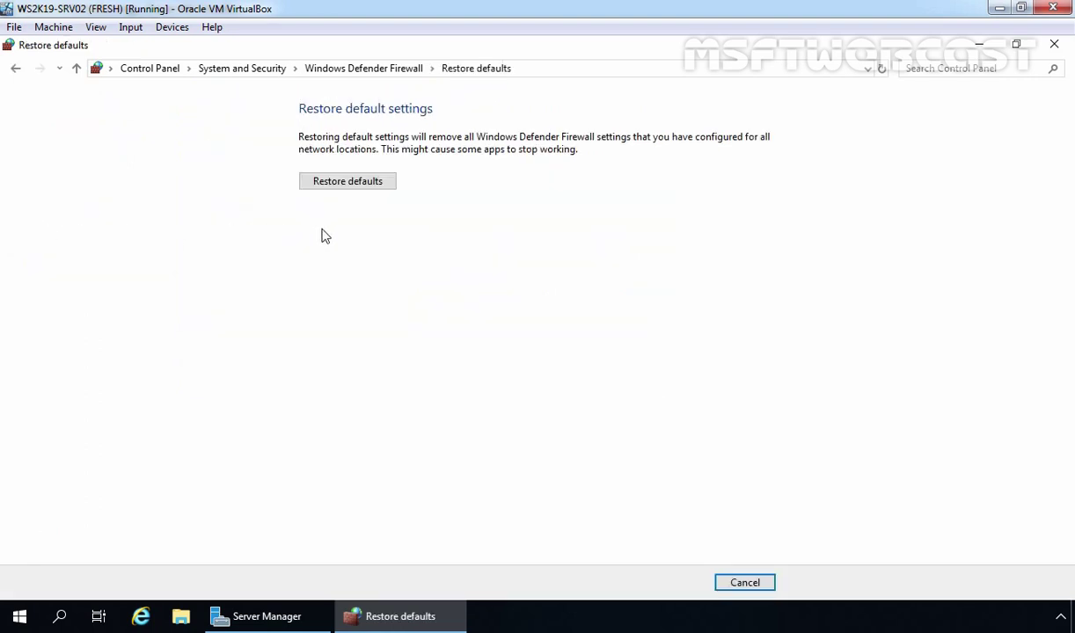
{"action": "left_click", "coordinate": [347, 189]}
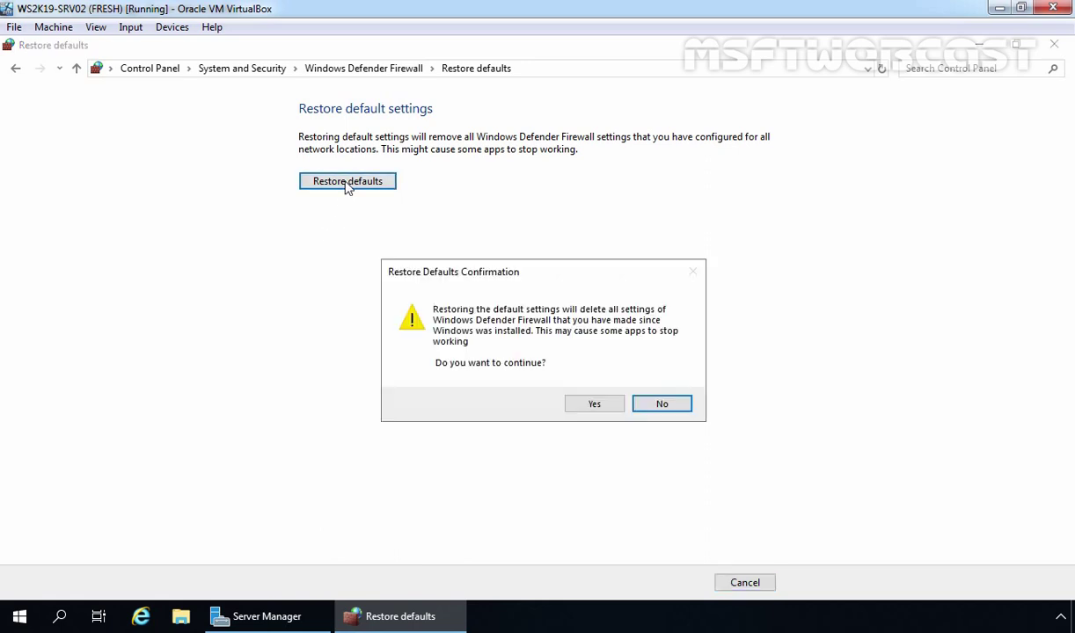
{"action": "left_click", "coordinate": [592, 403]}
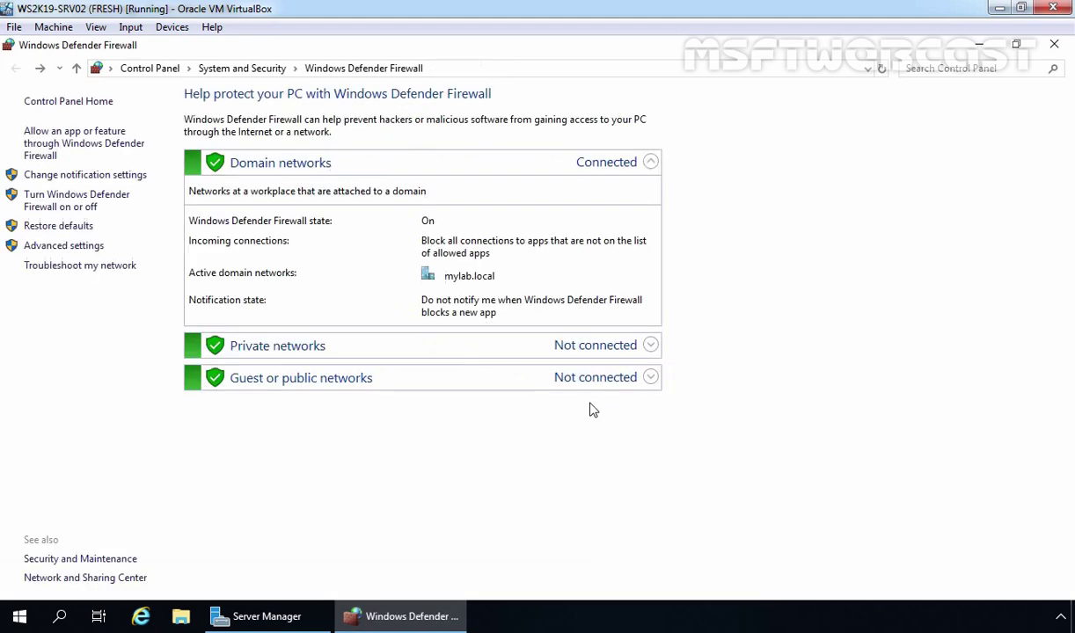
Open the allowed apps list and select the File and Printer Sharing entry, now unallowed on all profiles
{"action": "left_click", "coordinate": [64, 148]}
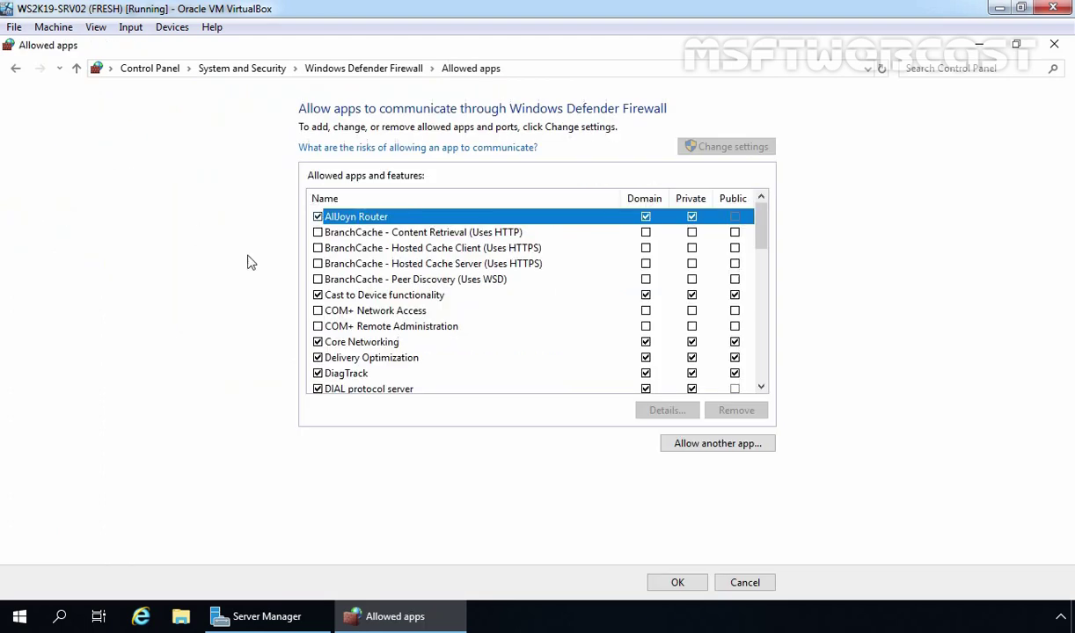
{"action": "scroll", "coordinate": [430, 304], "scroll_direction": "down", "scroll_amount": 1}
{"action": "scroll", "coordinate": [431, 303], "scroll_direction": "down", "scroll_amount": 1}
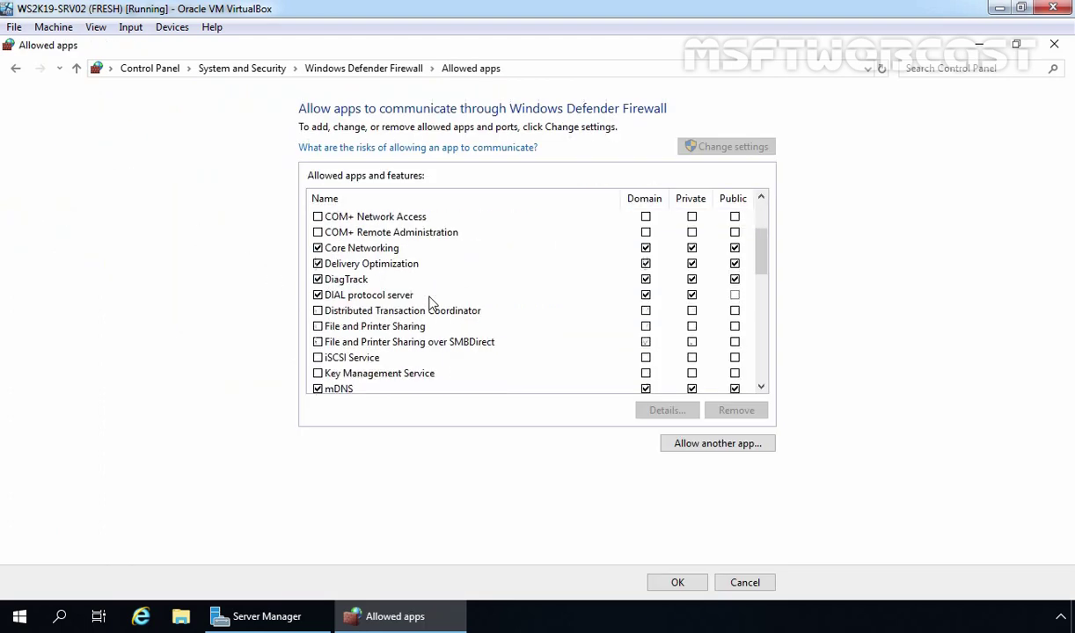
{"action": "left_click", "coordinate": [371, 325]}
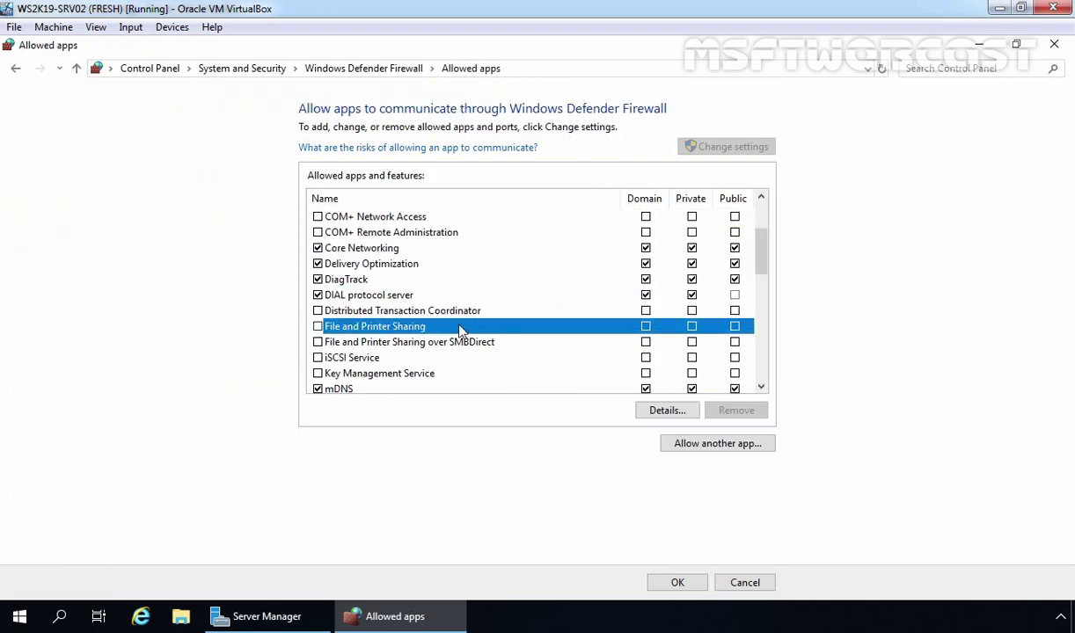